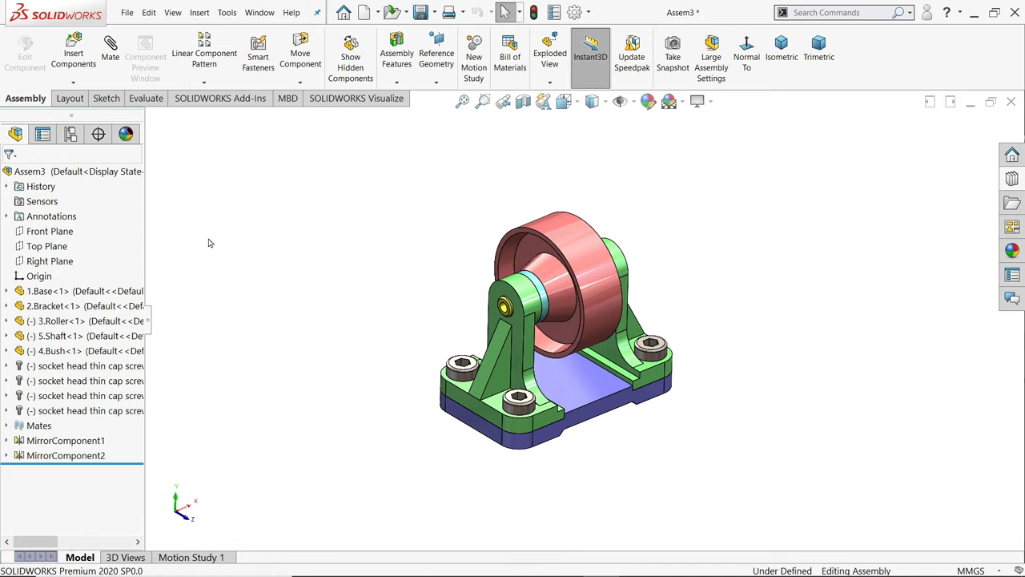
# Show the assembly's configurations in ConfigurationManager and select Exploded View1
pyautogui.click(550, 84)
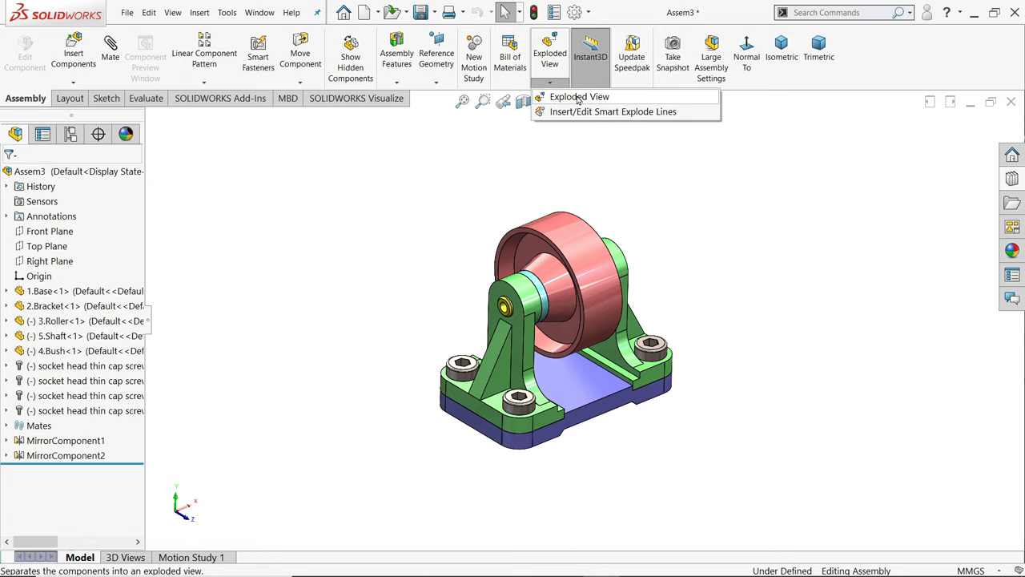
pyautogui.click(200, 12)
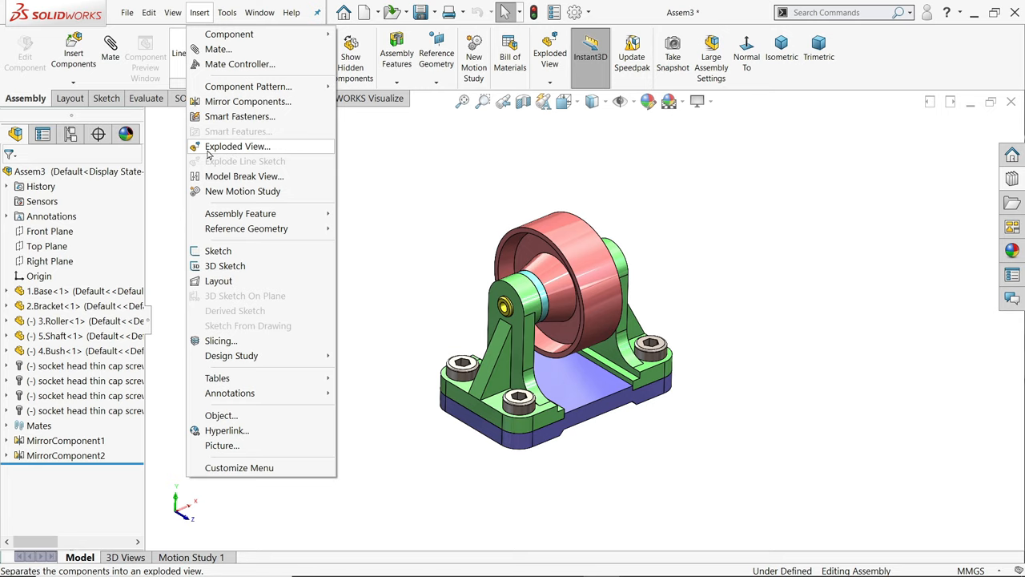
pyautogui.click(70, 135)
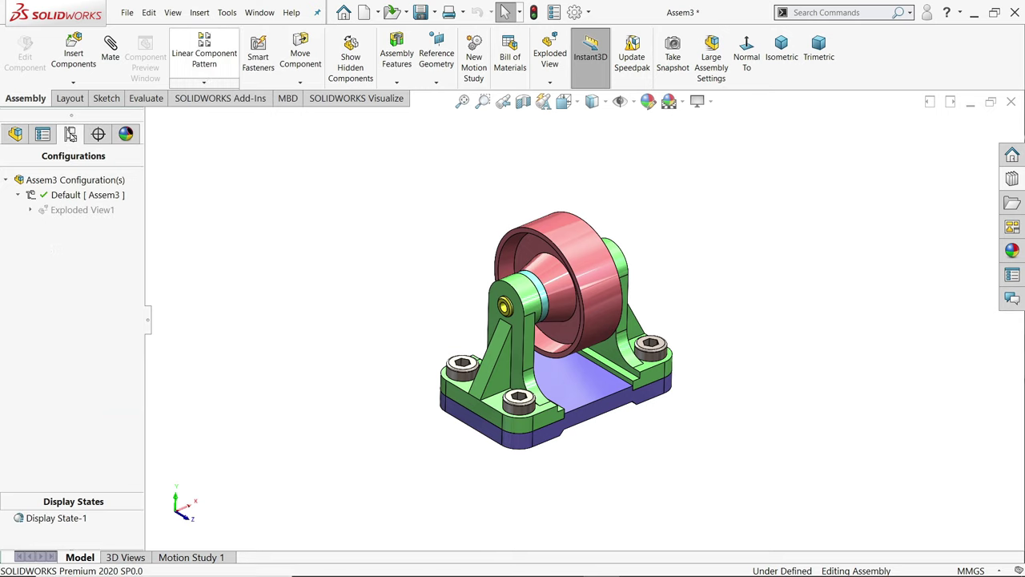
pyautogui.click(73, 211)
# Toggle Exploded View1 to explode and collapse the assembly twice
pyautogui.doubleClick(72, 211)
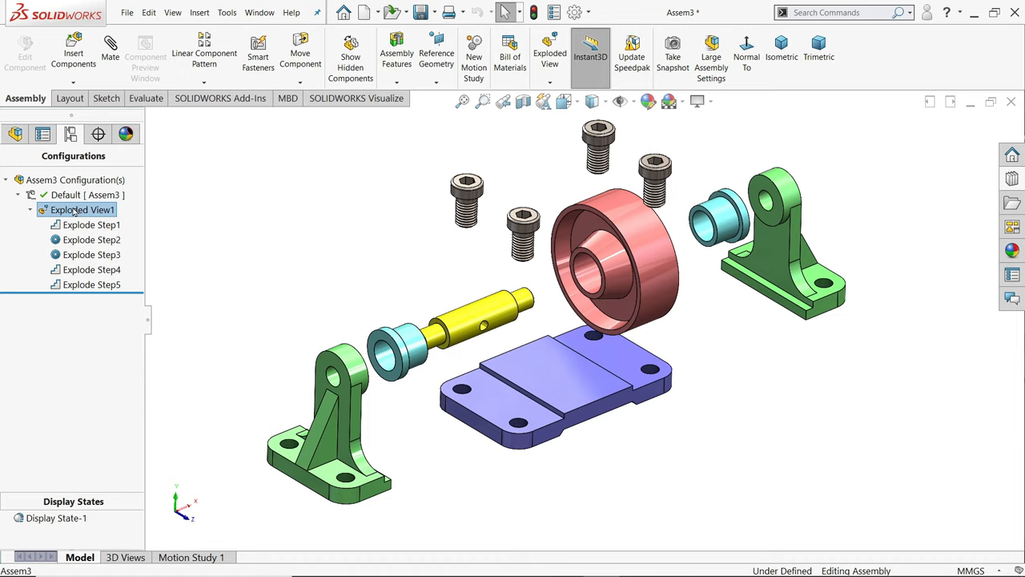
pyautogui.doubleClick(73, 211)
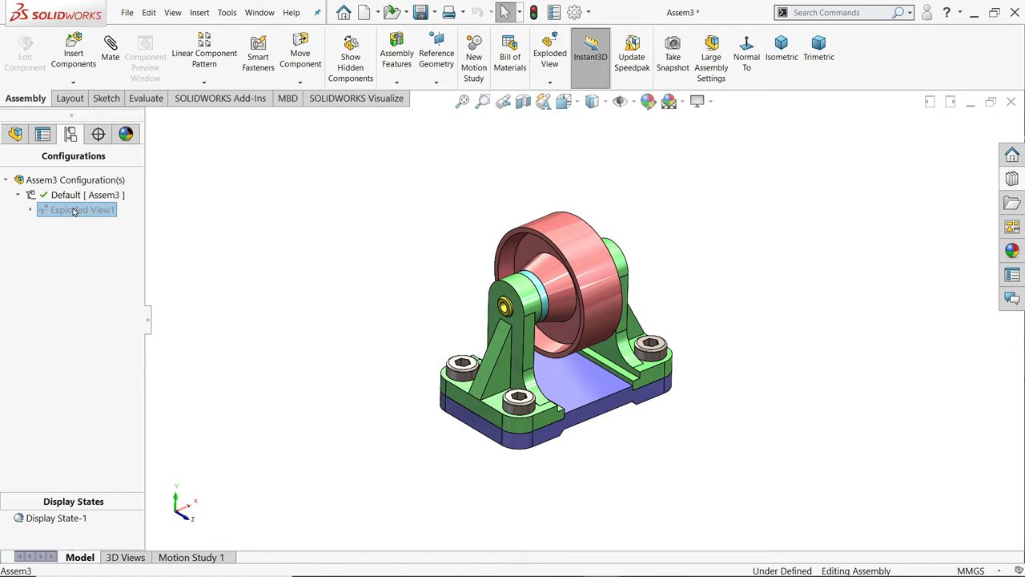
pyautogui.doubleClick(74, 211)
pyautogui.doubleClick(73, 211)
# Start a new exploded view from the Default configuration's Exploded View flyout
pyautogui.rightClick(73, 211)
pyautogui.rightClick(70, 198)
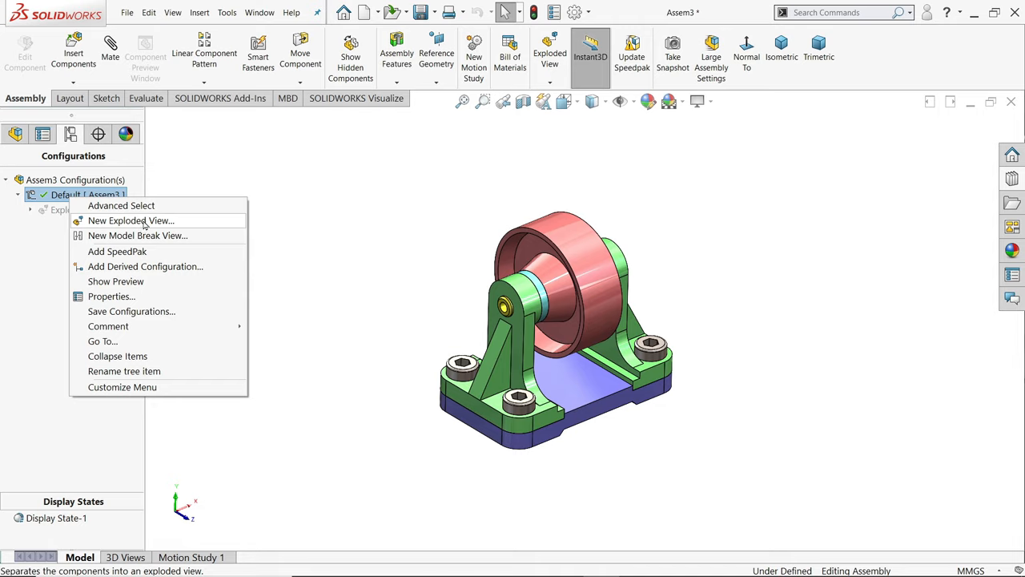
pyautogui.click(551, 83)
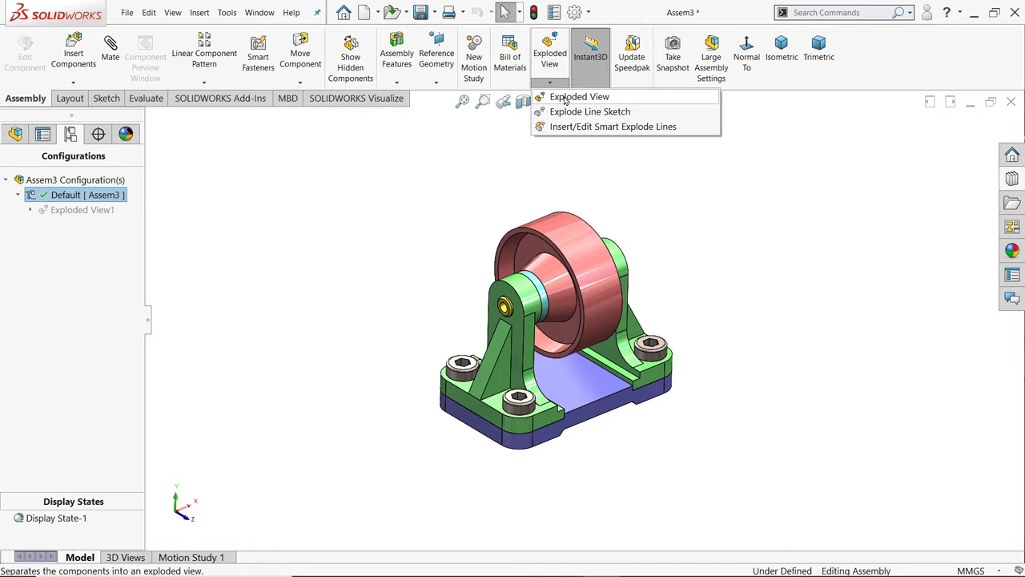
pyautogui.click(566, 99)
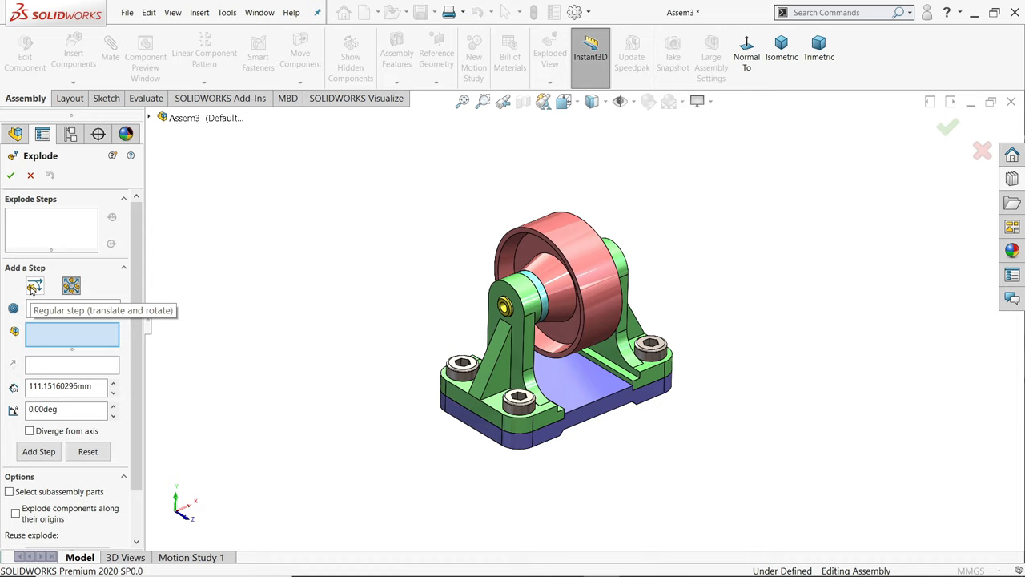
# Choose a regular explode step and select all four socket head cap screws
pyautogui.click(71, 287)
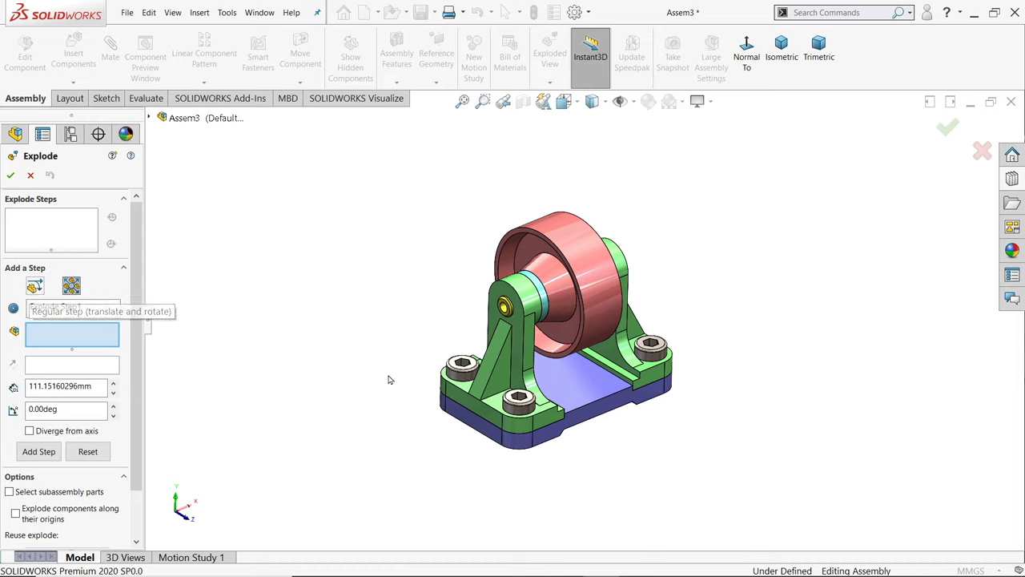
pyautogui.click(36, 289)
pyautogui.click(520, 399)
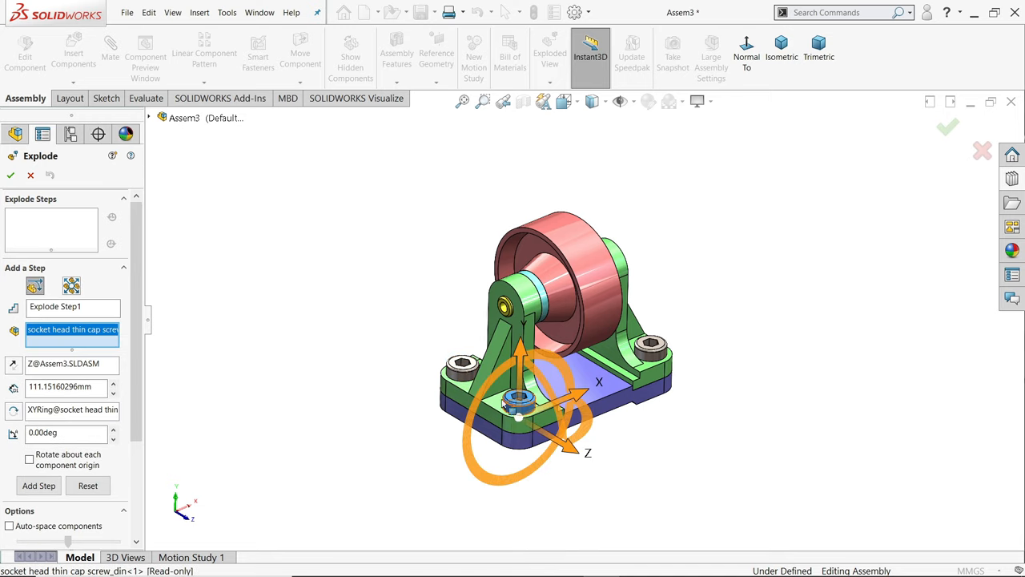
pyautogui.click(465, 372)
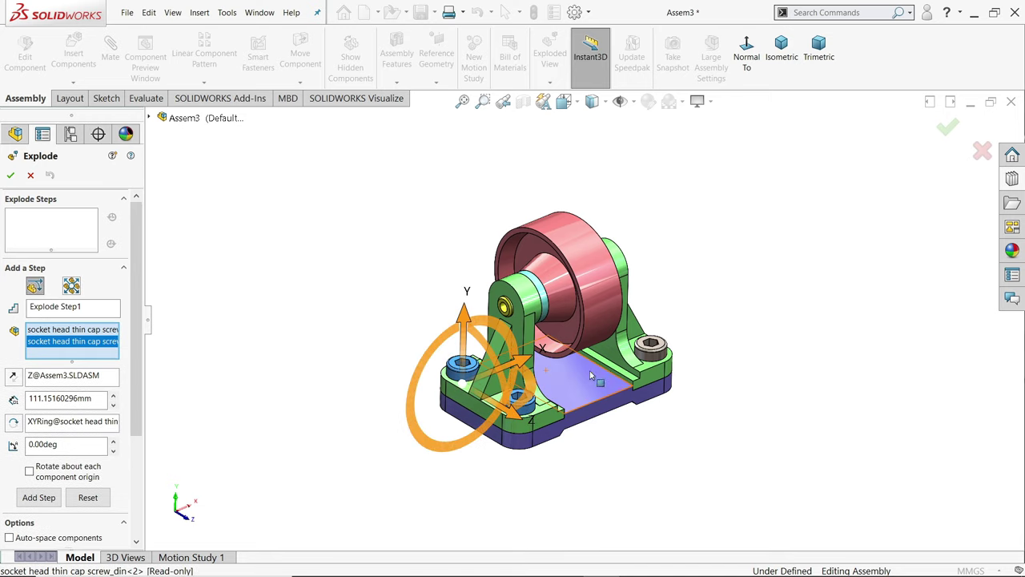
pyautogui.click(650, 344)
pyautogui.moveTo(692, 315); pyautogui.dragTo(628, 322, button='middle')
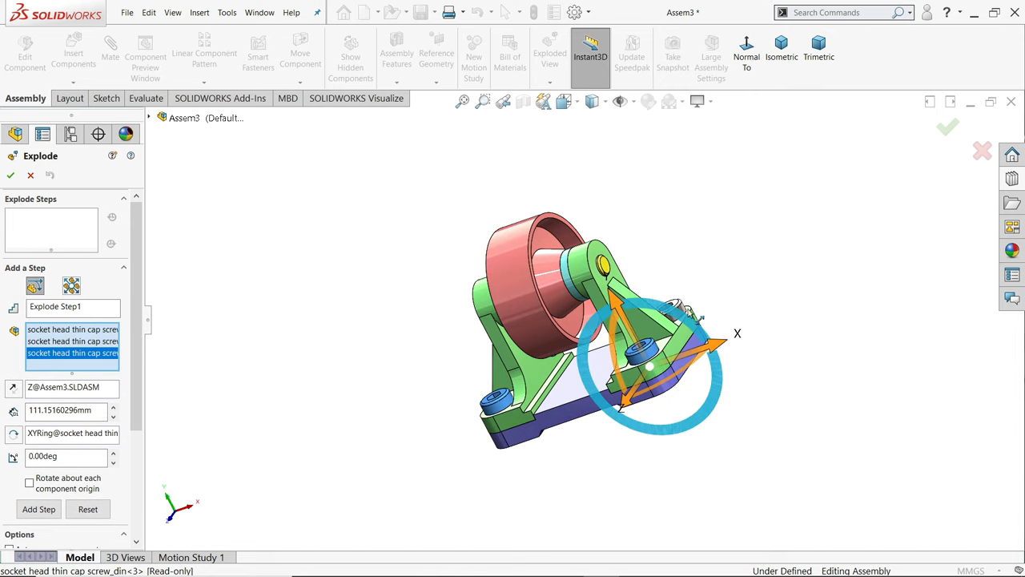
pyautogui.moveTo(687, 311)
pyautogui.mouseDown(button='middle')
pyautogui.moveTo(641, 344)
pyautogui.moveTo(749, 290)
pyautogui.moveTo(716, 339)
pyautogui.moveTo(724, 316)
pyautogui.moveTo(724, 326)
pyautogui.mouseUp(button='middle')
pyautogui.click(631, 357)
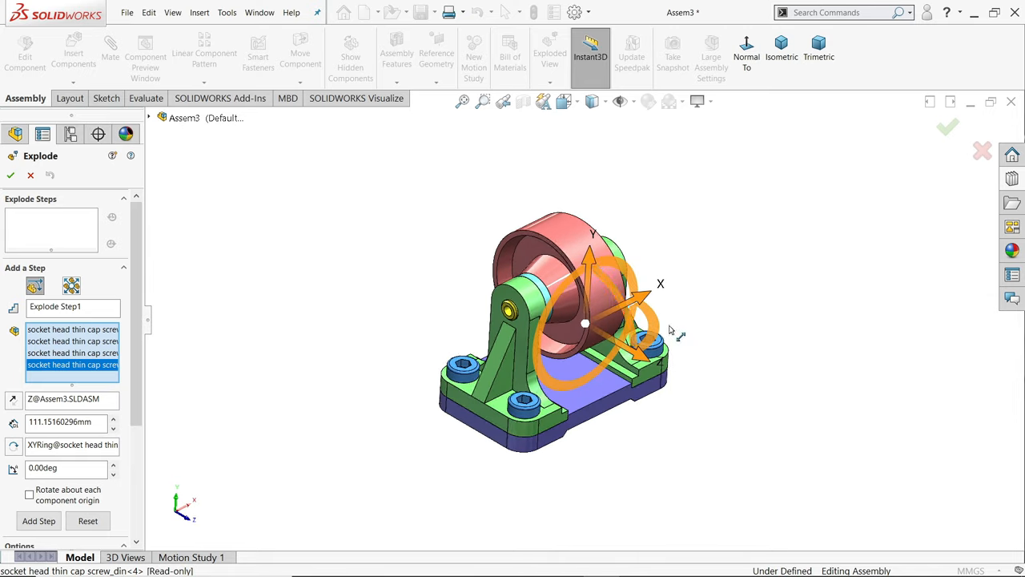
# Lift the screws upward along Y by 120 mm and finish Explode Step1
pyautogui.click(68, 421)
pyautogui.write('120.00mm')
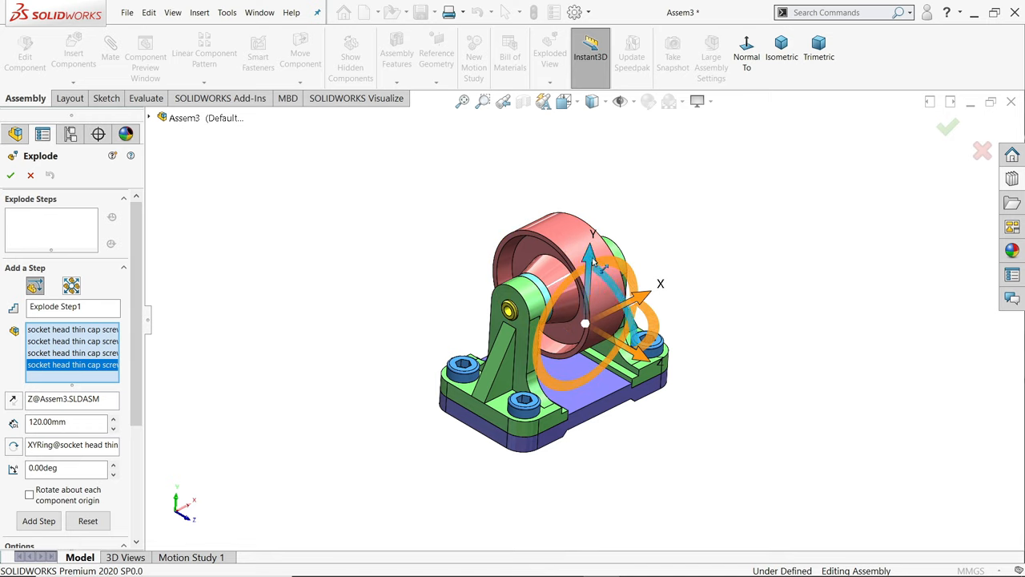
pyautogui.moveTo(593, 260); pyautogui.dragTo(575, 76)
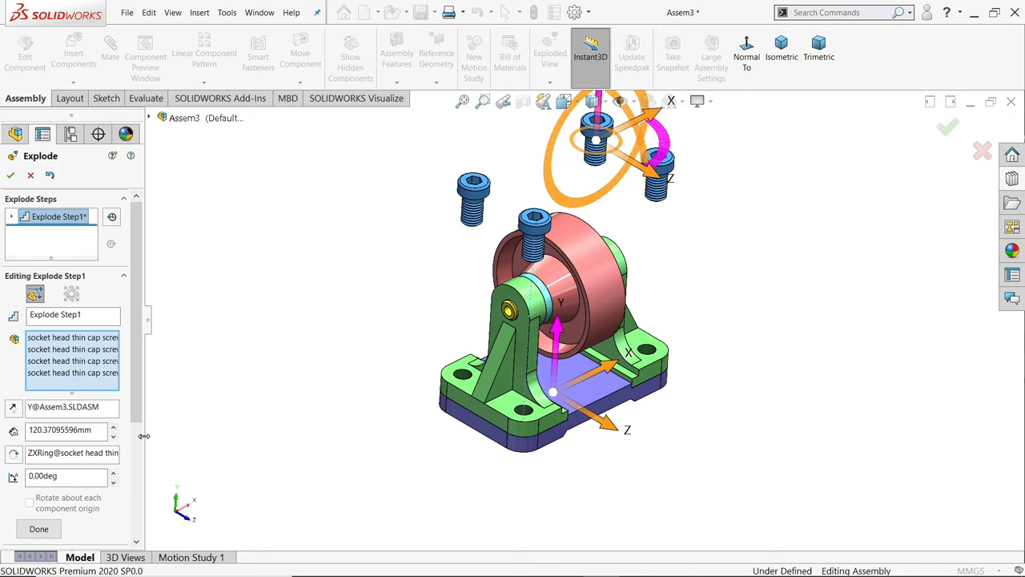
pyautogui.moveTo(102, 433); pyautogui.dragTo(27, 424)
pyautogui.write('120')
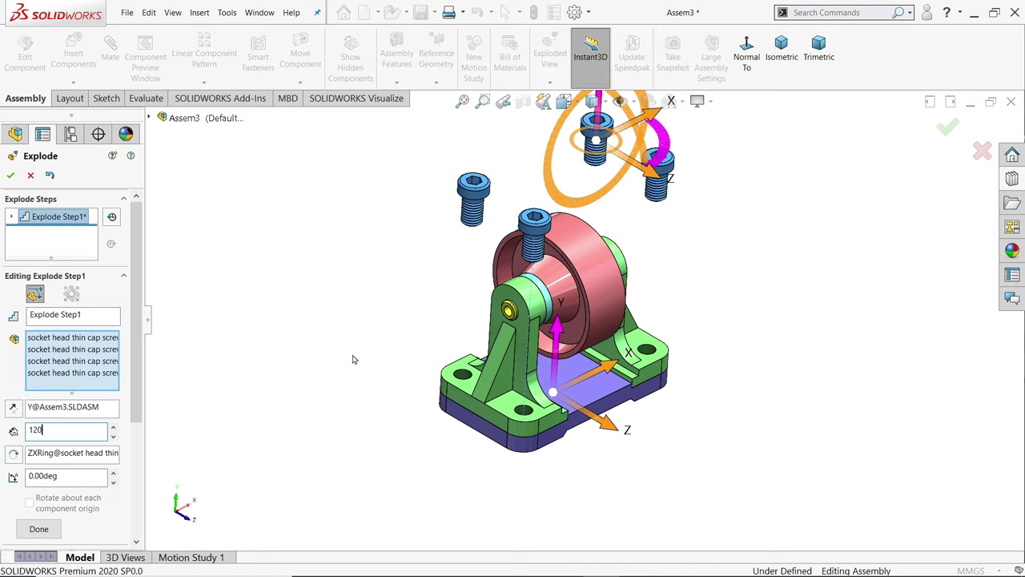
pyautogui.press('Return')
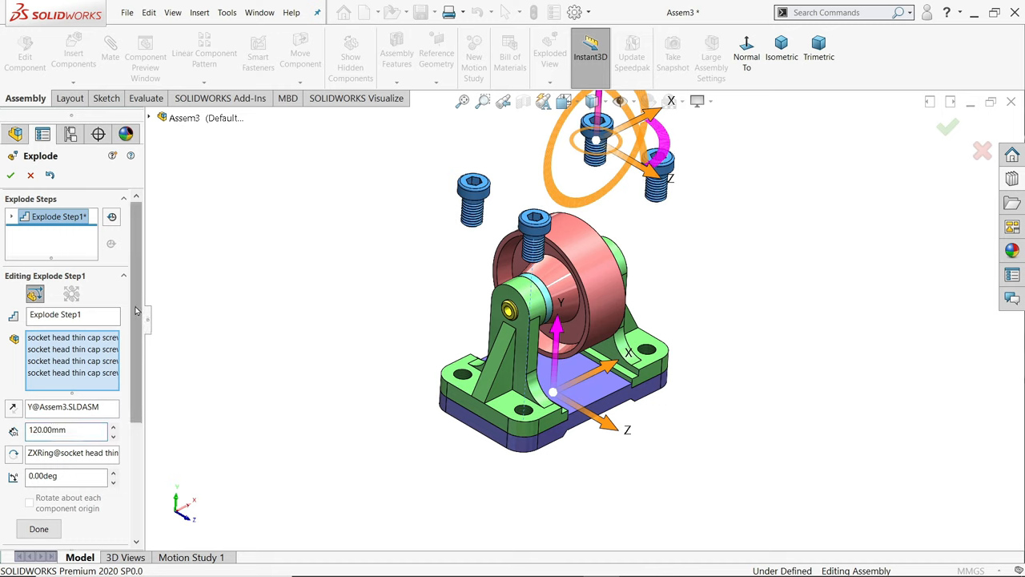
pyautogui.click(39, 529)
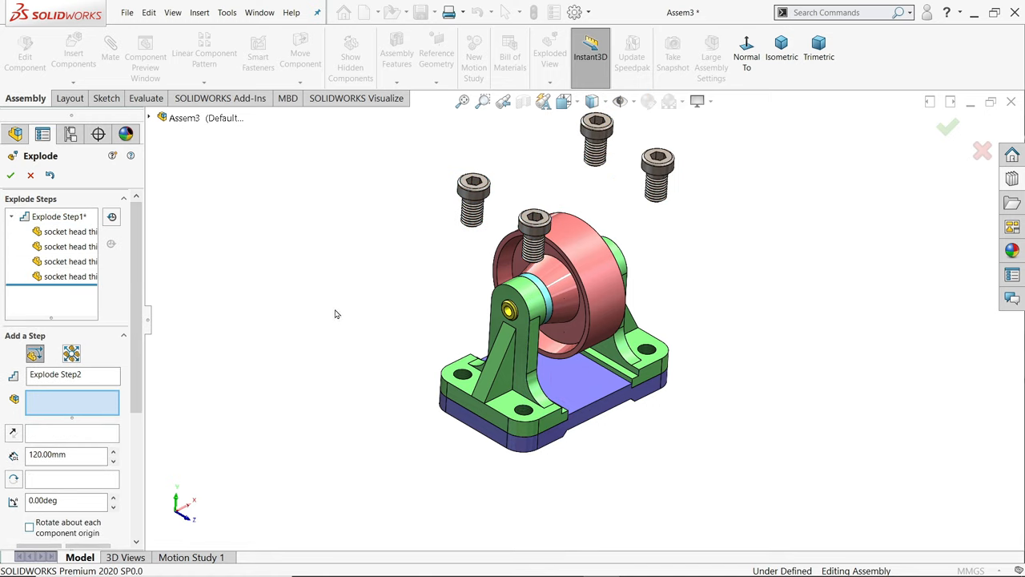
# Select both brackets, try sliding one sideways, then undo and clear the step
pyautogui.moveTo(525, 375)
pyautogui.mouseDown(button='middle')
pyautogui.moveTo(497, 340)
pyautogui.moveTo(521, 362)
pyautogui.moveTo(508, 356)
pyautogui.mouseUp(button='middle')
pyautogui.click(506, 357)
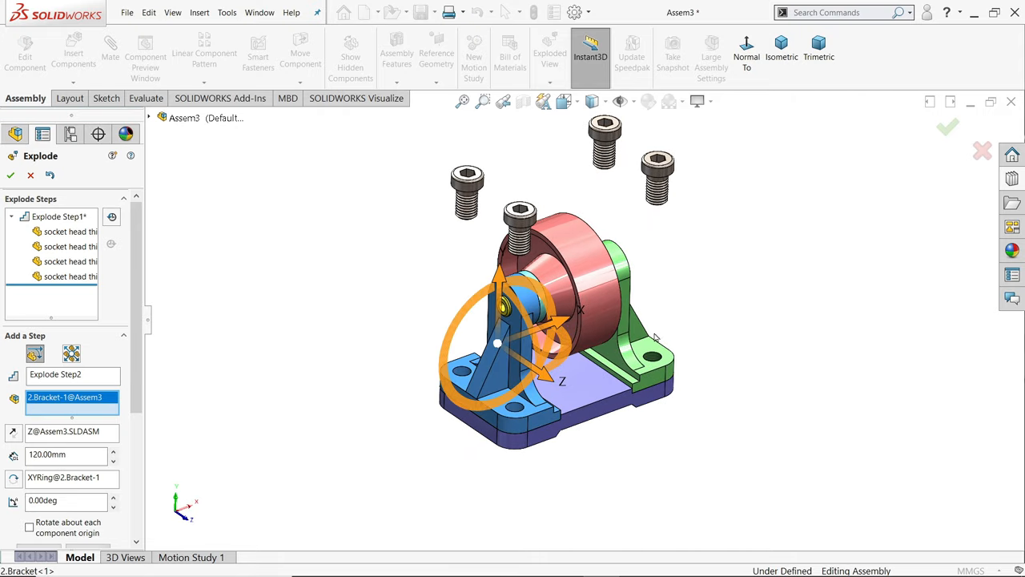
pyautogui.click(641, 344)
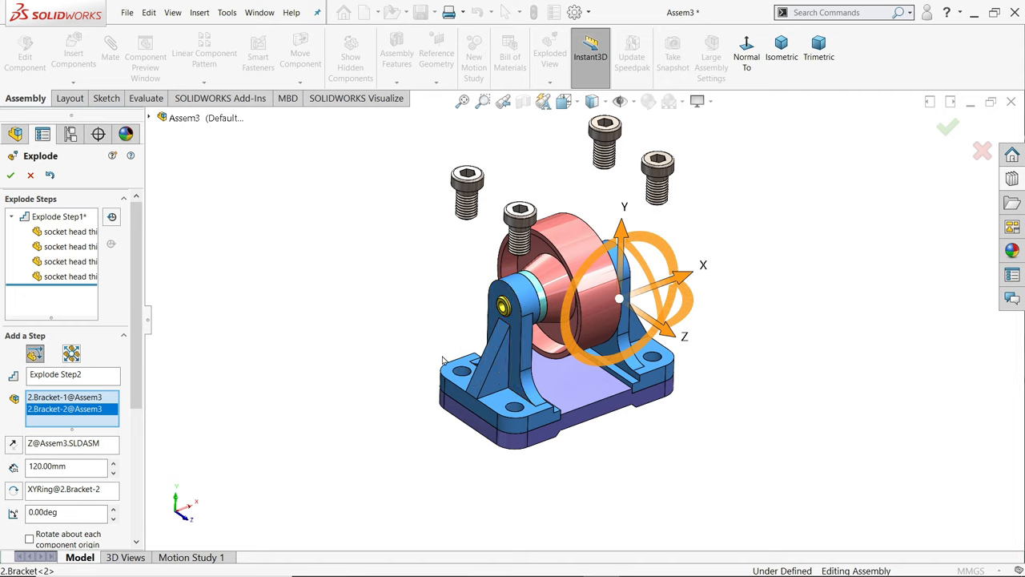
pyautogui.moveTo(679, 277); pyautogui.dragTo(789, 251)
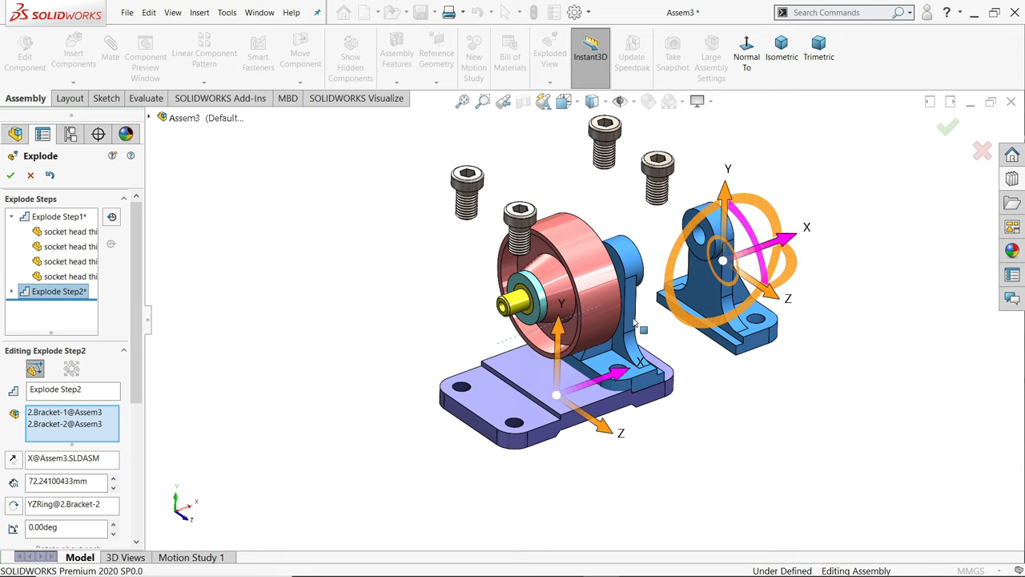
pyautogui.click(50, 175)
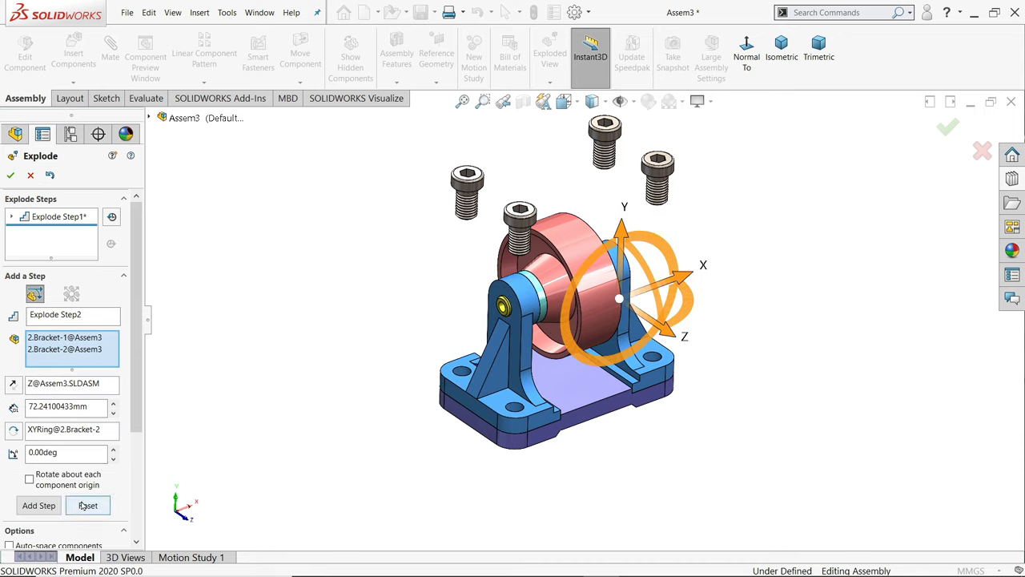
pyautogui.click(87, 506)
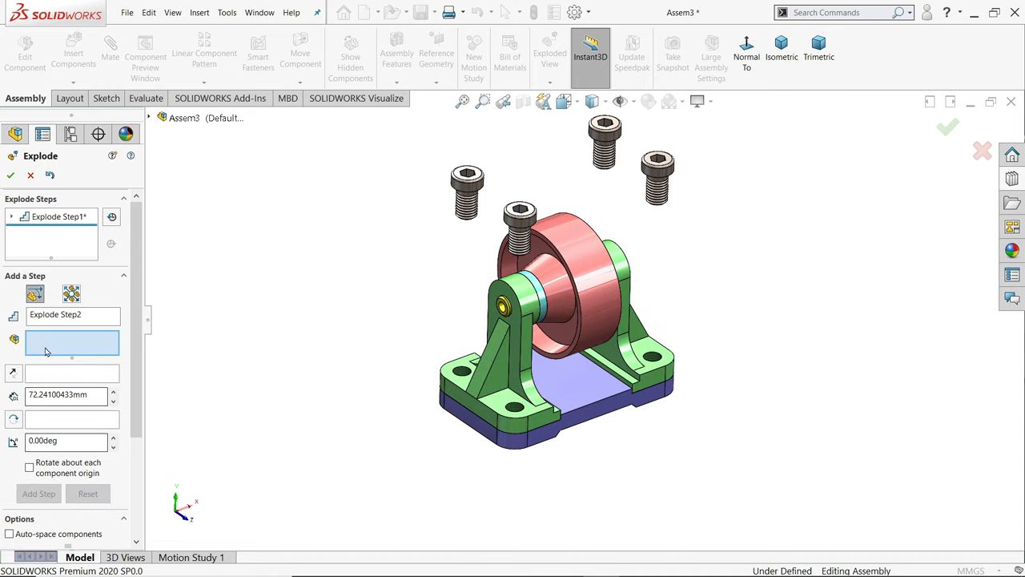
# Reselect both brackets as a radial step and push them 125 mm outward
pyautogui.click(497, 343)
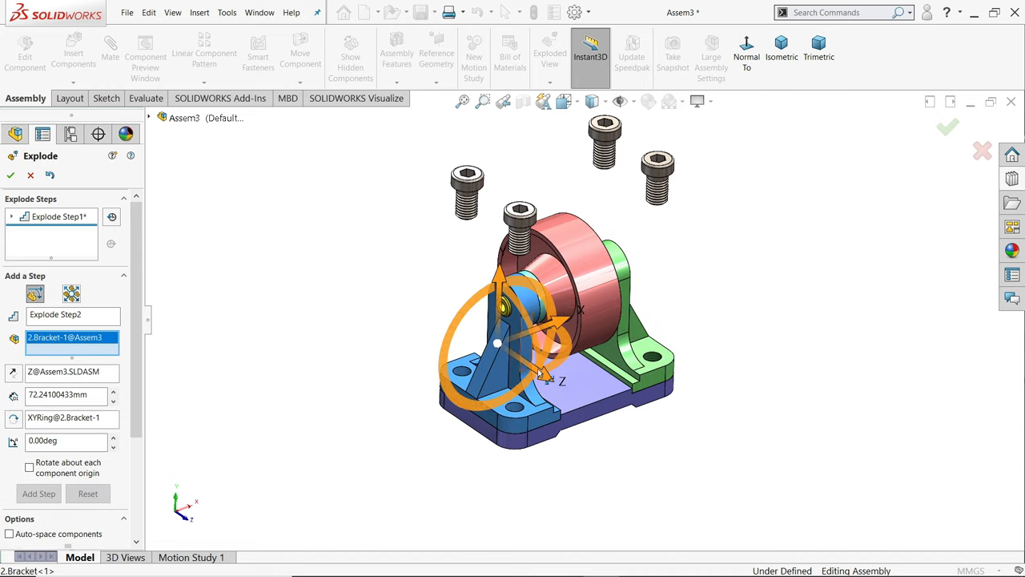
pyautogui.click(647, 346)
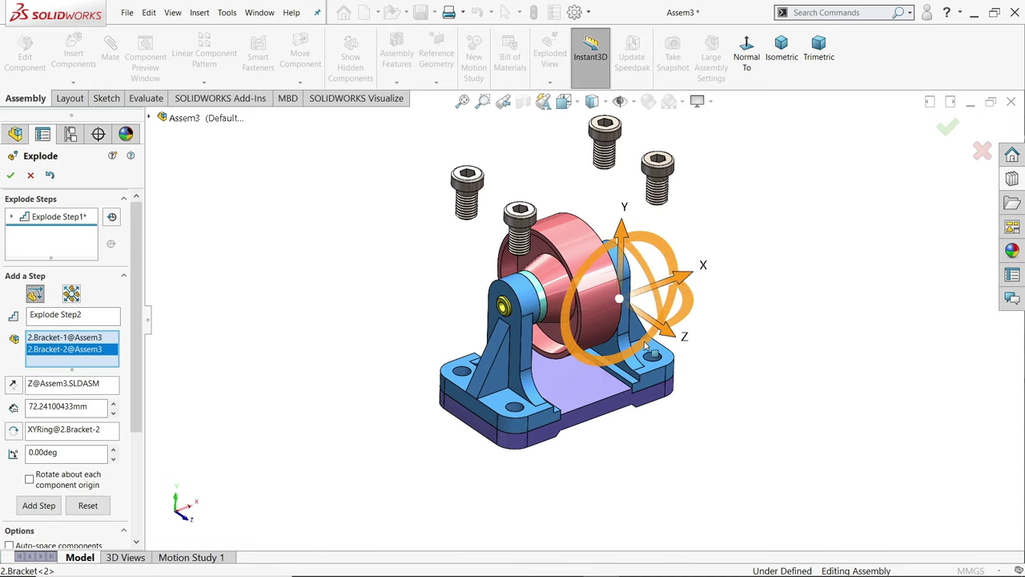
pyautogui.click(71, 294)
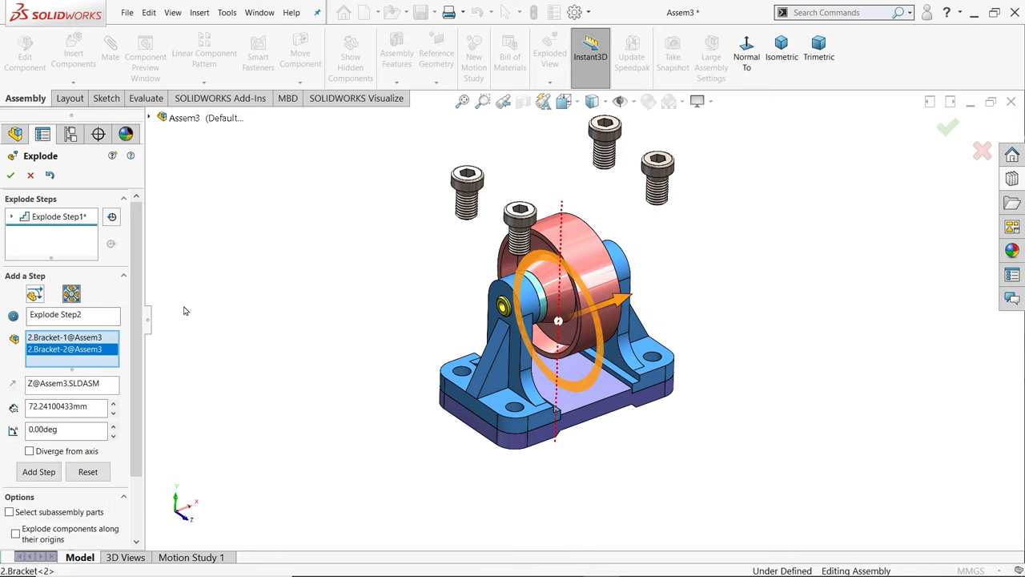
pyautogui.moveTo(623, 303); pyautogui.dragTo(832, 252)
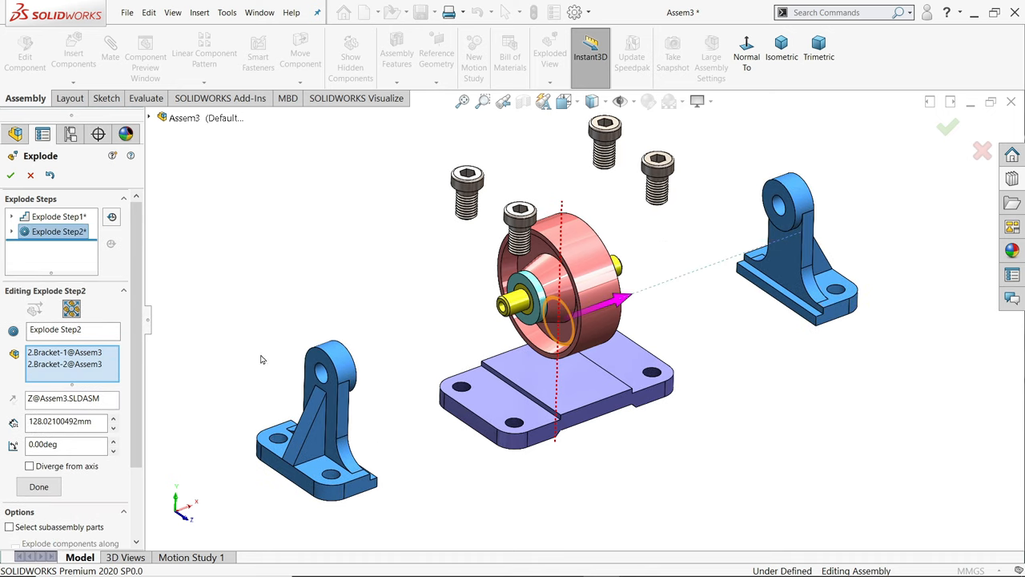
pyautogui.moveTo(95, 421); pyautogui.dragTo(27, 417)
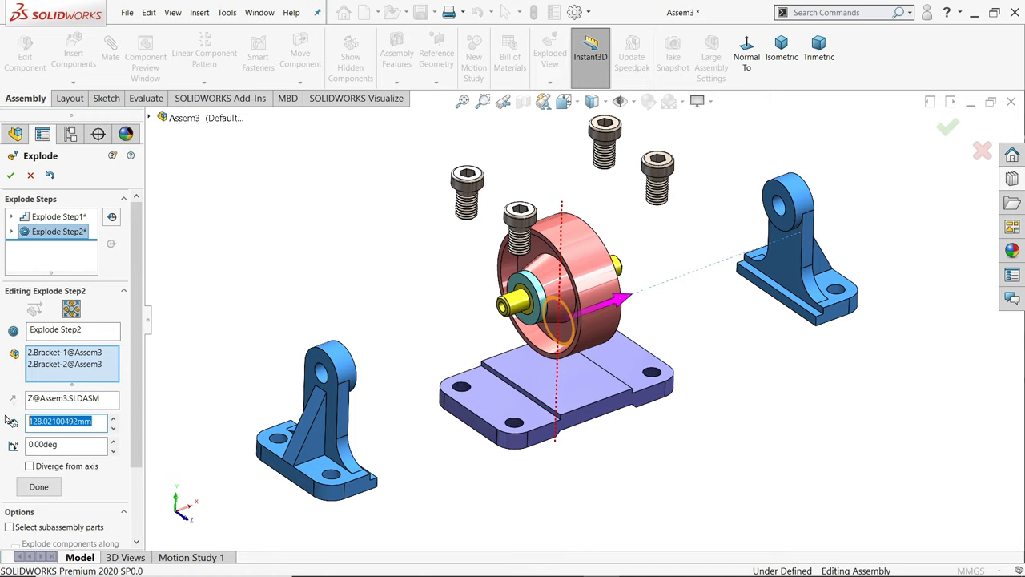
pyautogui.write('125')
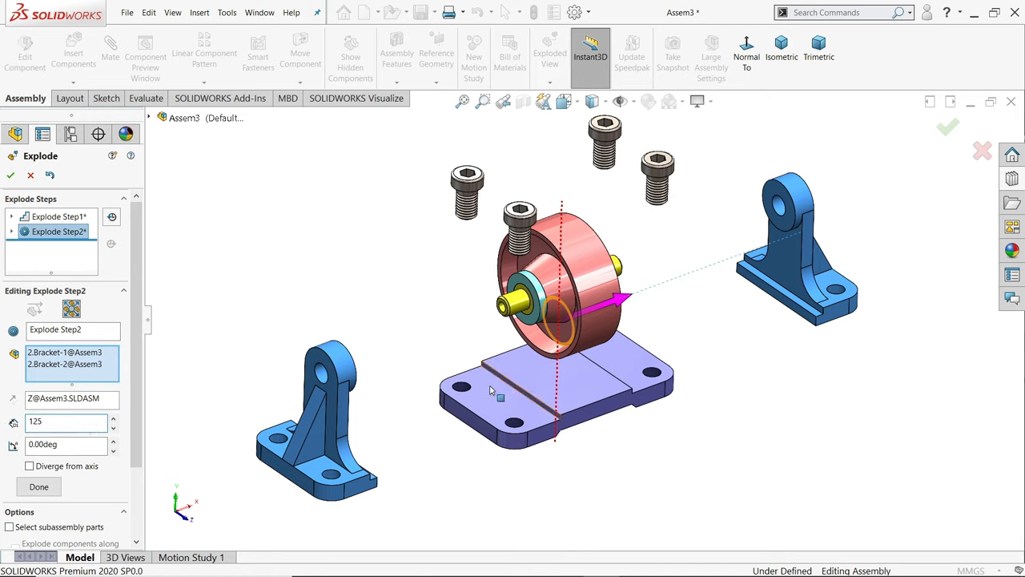
pyautogui.press('Return')
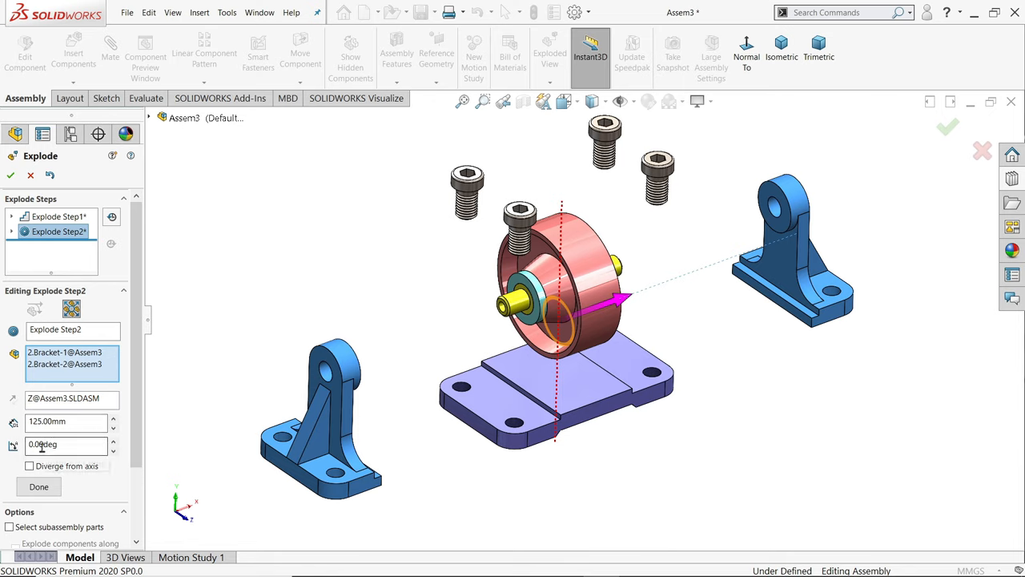
# Finish Step2, then slide Bush-1 and Bush-2 apart 100 mm along the axis as Step3
pyautogui.click(38, 487)
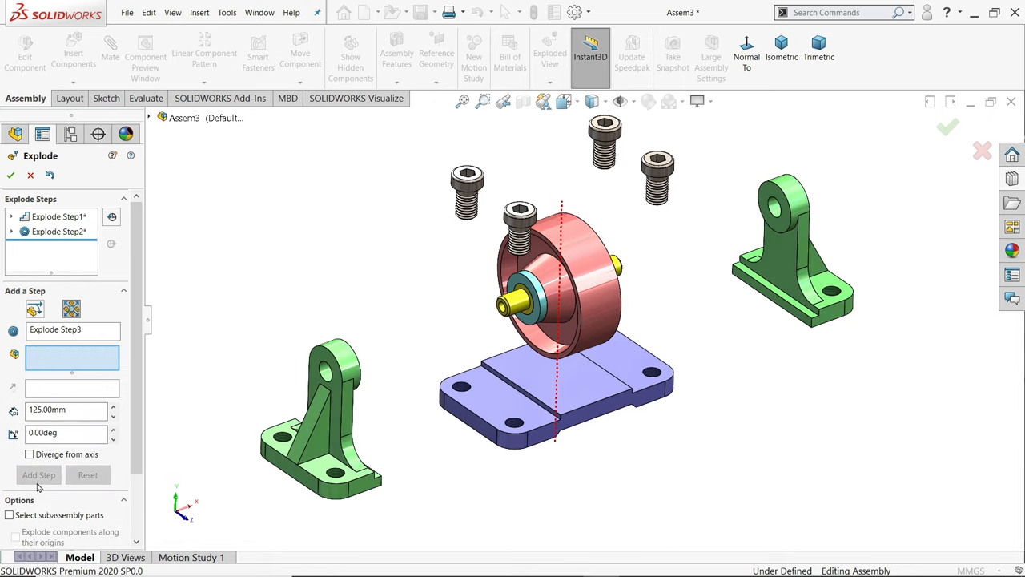
pyautogui.click(536, 322)
pyautogui.moveTo(660, 315)
pyautogui.mouseDown(button='middle')
pyautogui.moveTo(619, 309)
pyautogui.moveTo(698, 296)
pyautogui.mouseUp(button='middle')
pyautogui.click(645, 304)
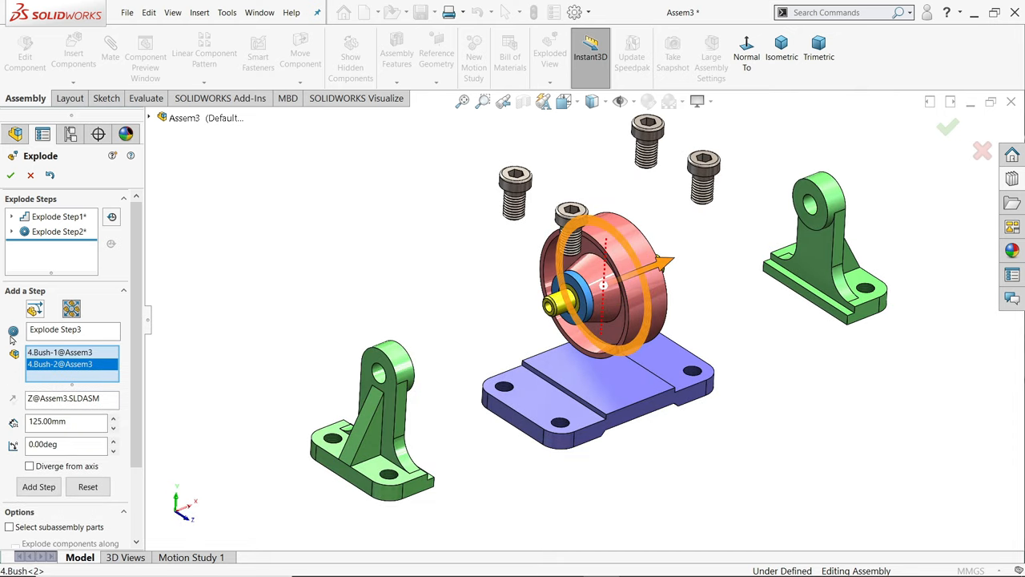
pyautogui.moveTo(666, 264); pyautogui.dragTo(745, 245)
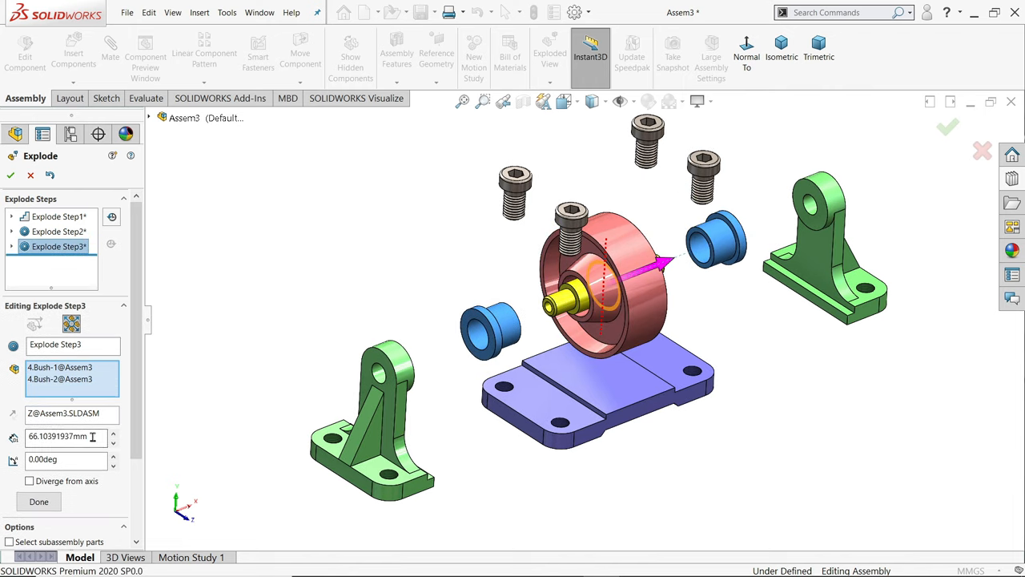
pyautogui.moveTo(93, 436); pyautogui.dragTo(9, 435)
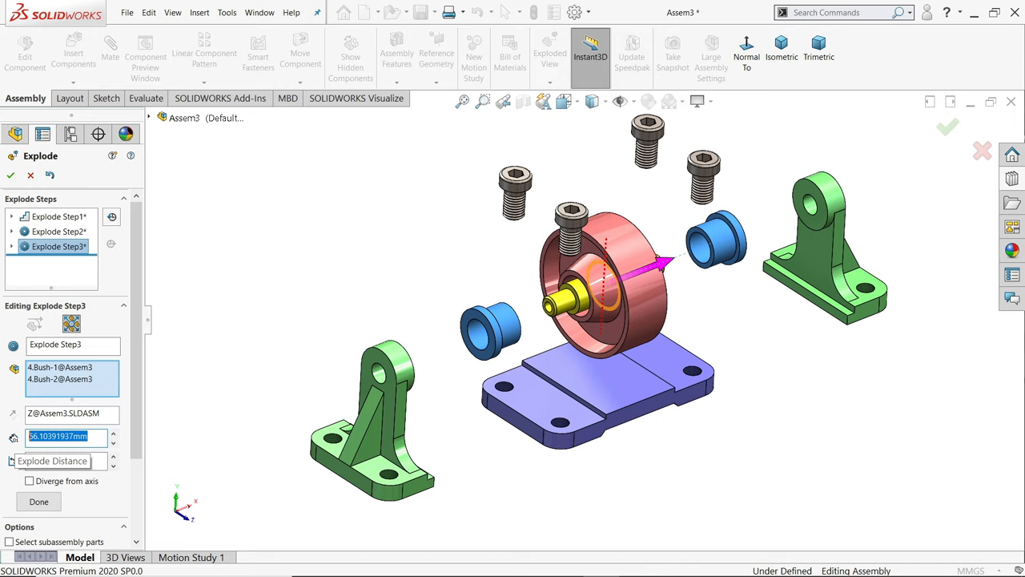
pyautogui.write('100')
pyautogui.press('Return')
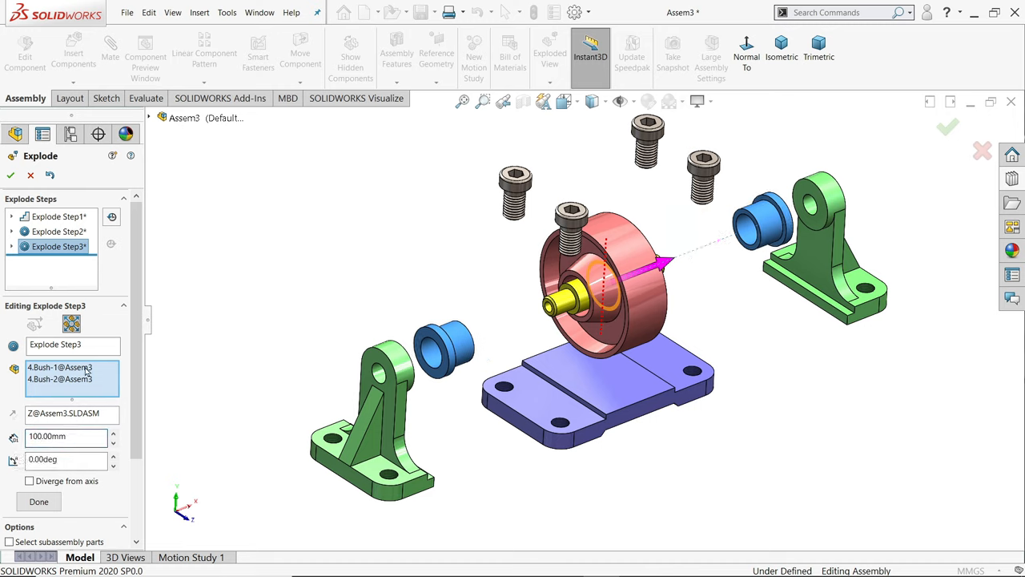
pyautogui.click(34, 502)
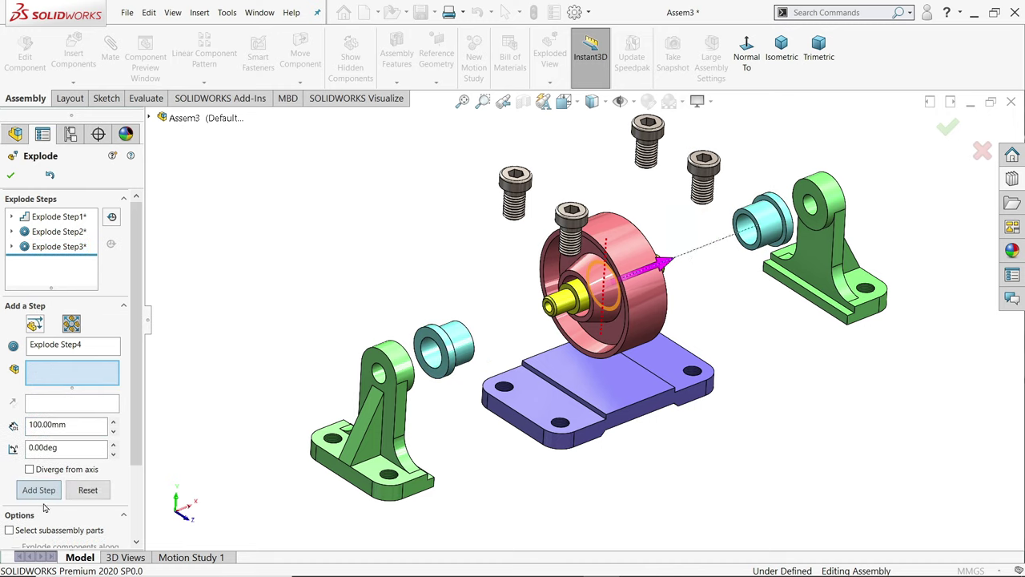
# Pull Shaft-1 out along X toward the left bracket as Explode Step4
pyautogui.click(571, 309)
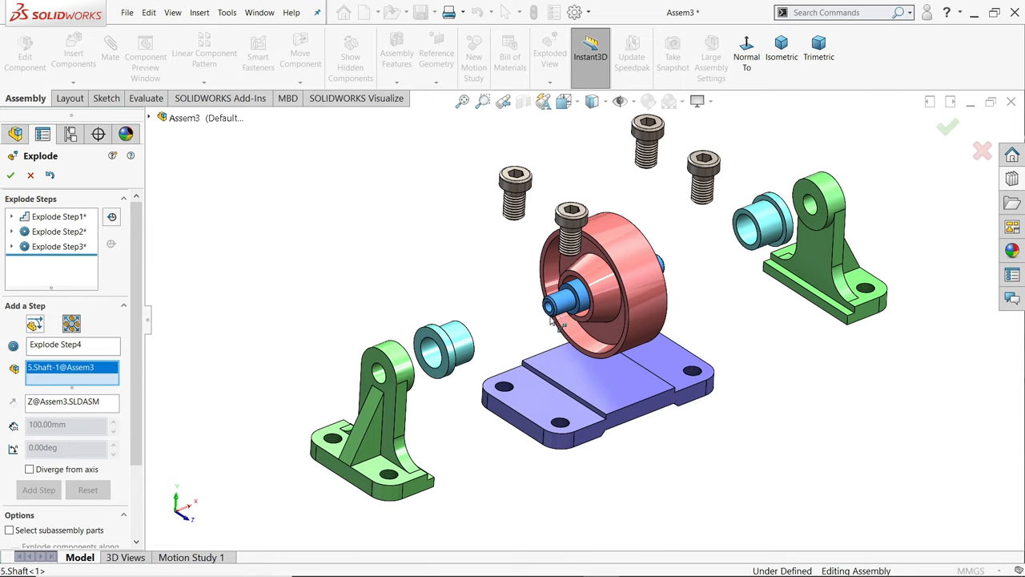
pyautogui.click(34, 322)
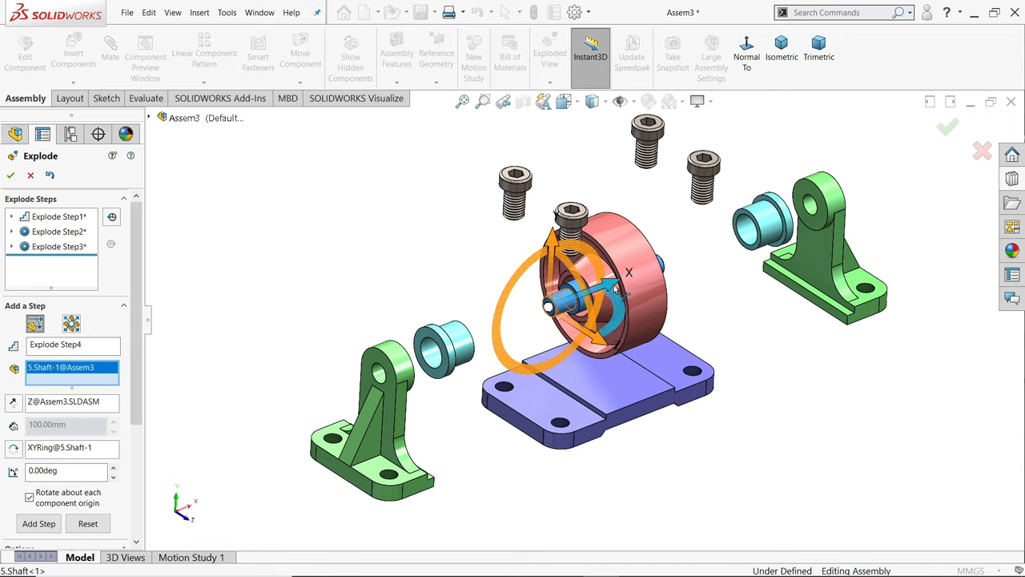
pyautogui.moveTo(613, 288); pyautogui.dragTo(551, 306)
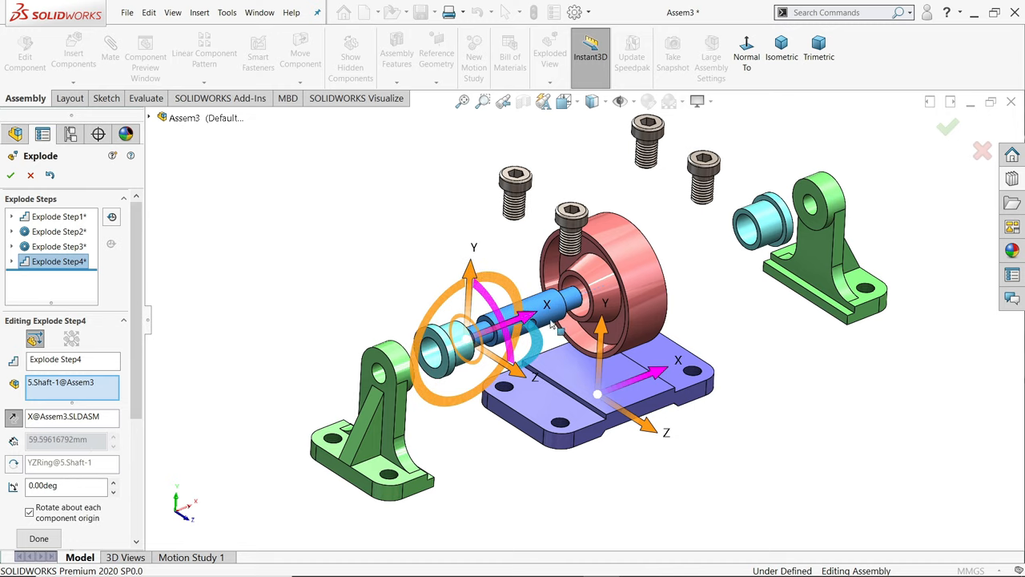
pyautogui.click(38, 538)
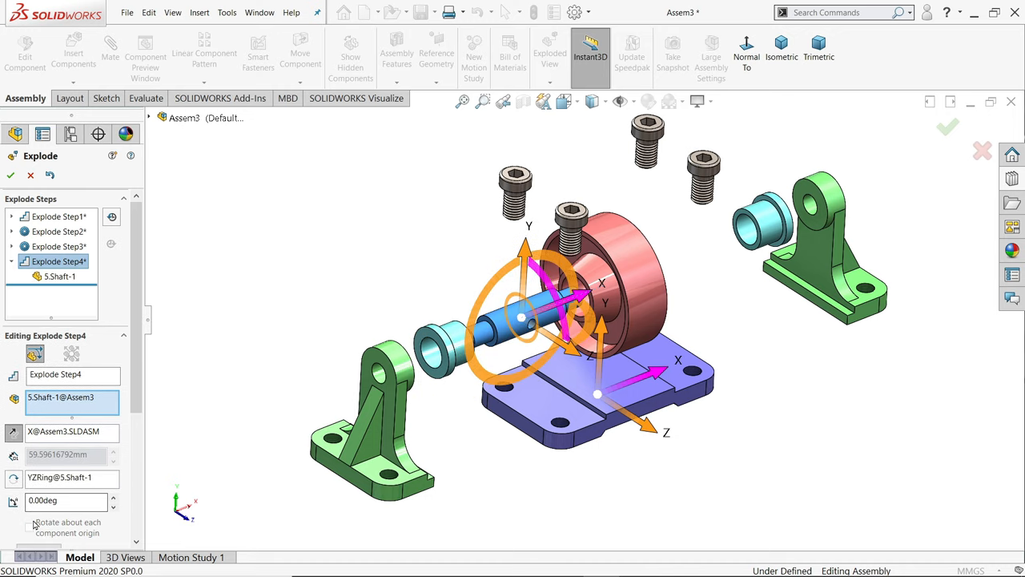
pyautogui.scroll(-3, 96, 385)
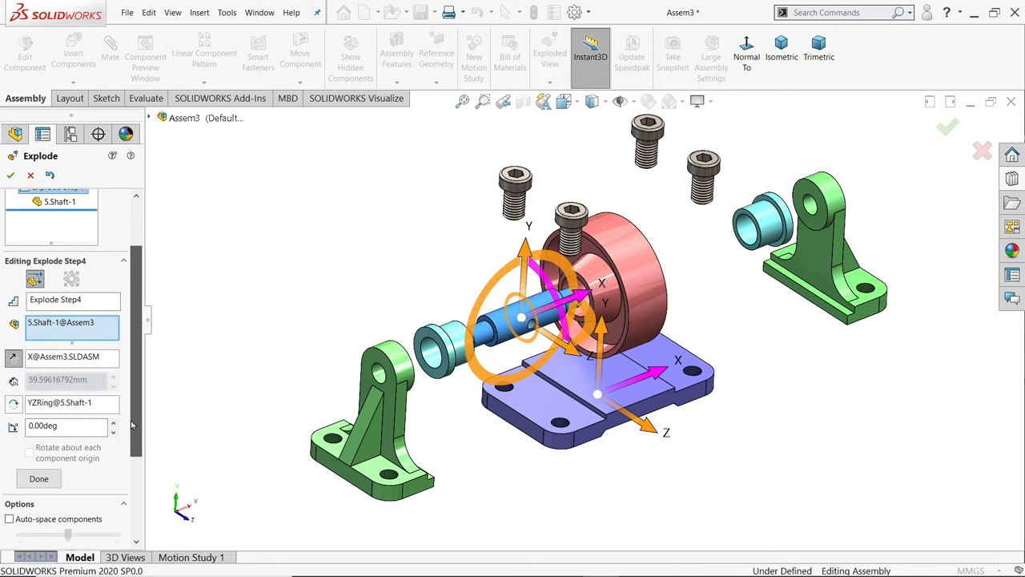
pyautogui.click(39, 479)
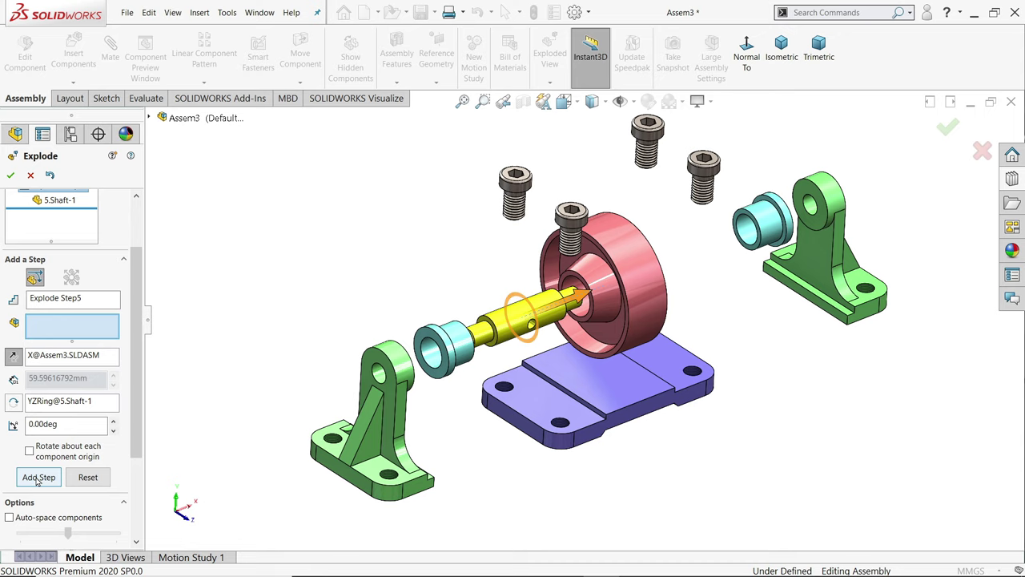
# Lift Roller-1 away from the base as Explode Step5
pyautogui.click(635, 295)
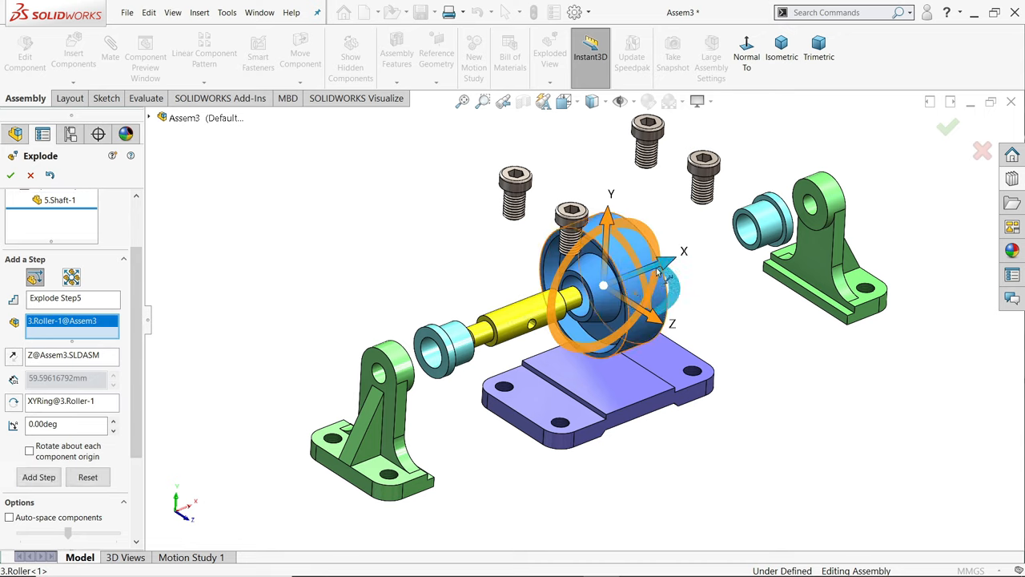
pyautogui.moveTo(666, 268); pyautogui.dragTo(731, 250)
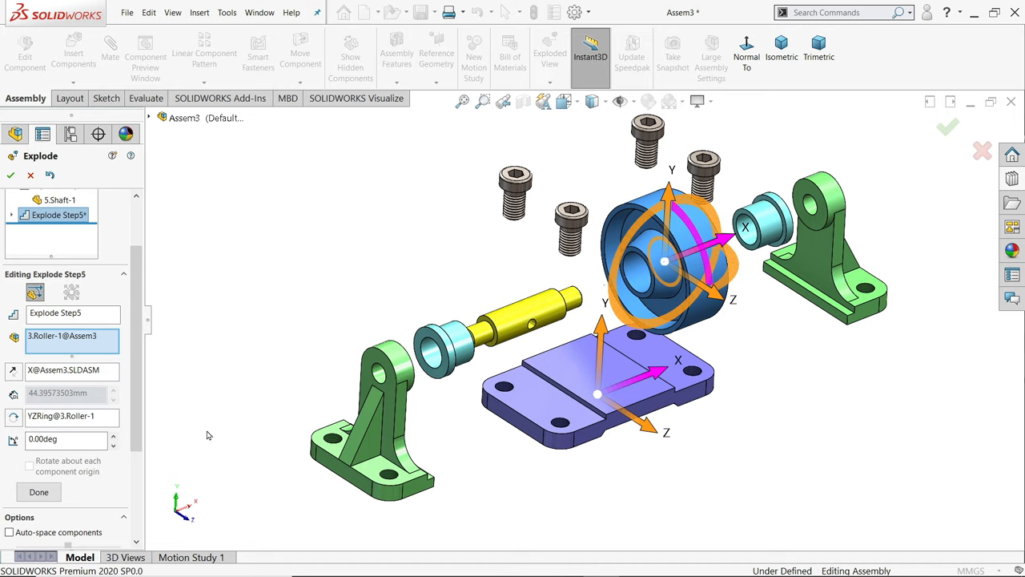
# Finish the roller step and accept the new Exploded View2
pyautogui.click(37, 494)
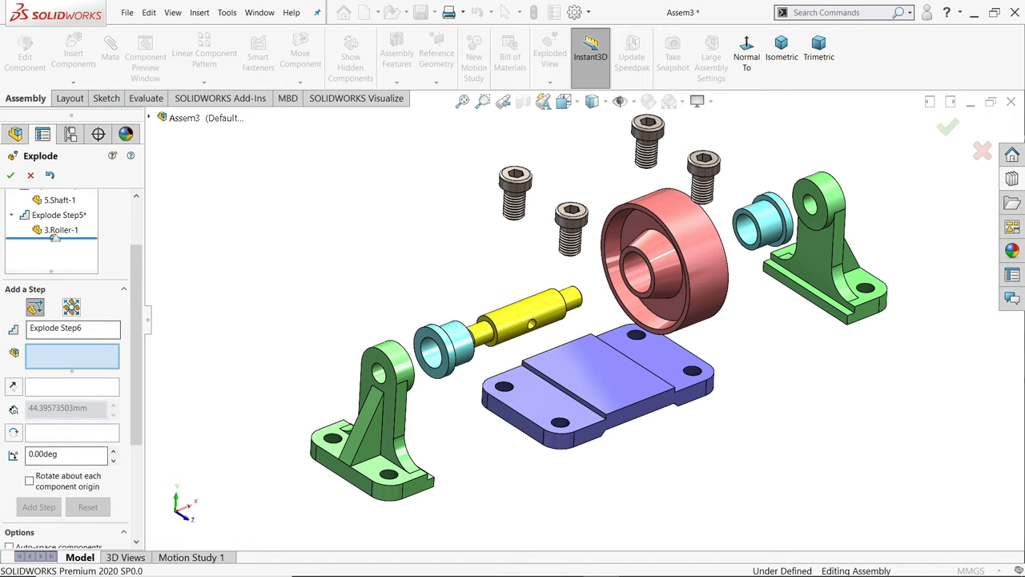
pyautogui.click(11, 176)
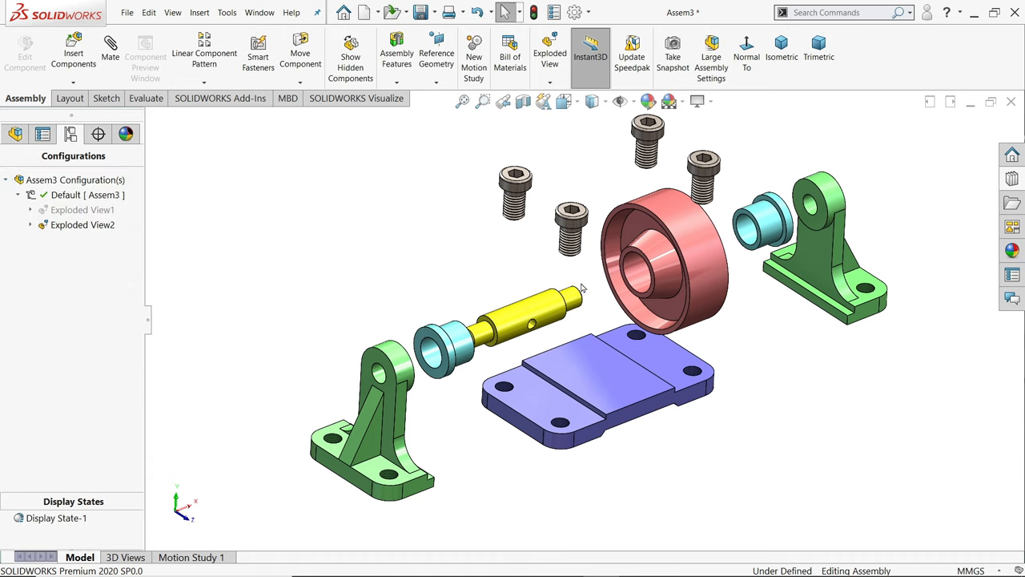
# Collapse and explode Exploded View2 from its context menu, then start Animate explode
pyautogui.rightClick(73, 228)
pyautogui.click(110, 232)
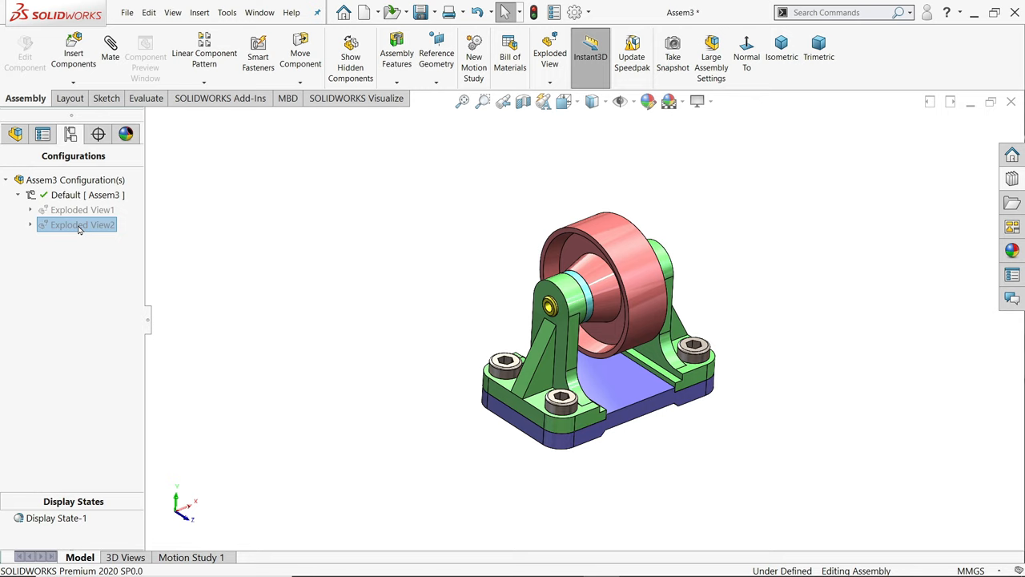
pyautogui.rightClick(81, 226)
pyautogui.click(109, 233)
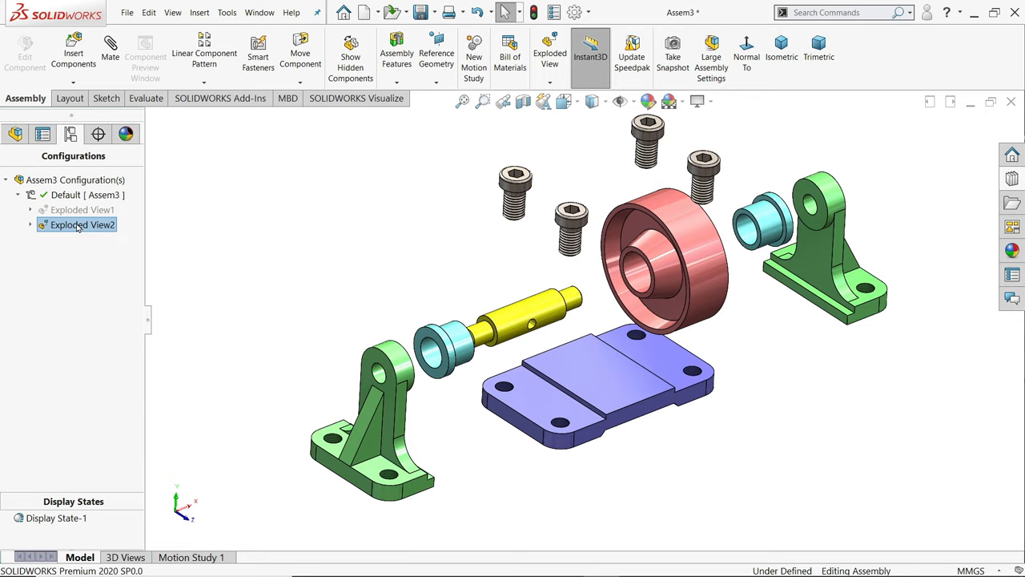
pyautogui.rightClick(80, 226)
pyautogui.click(110, 233)
pyautogui.rightClick(80, 227)
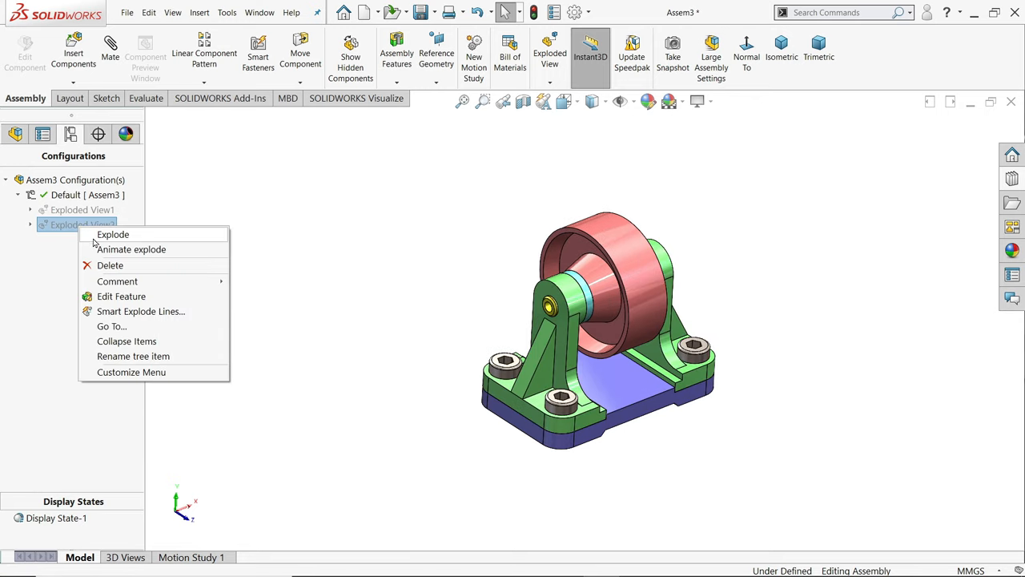
pyautogui.click(114, 249)
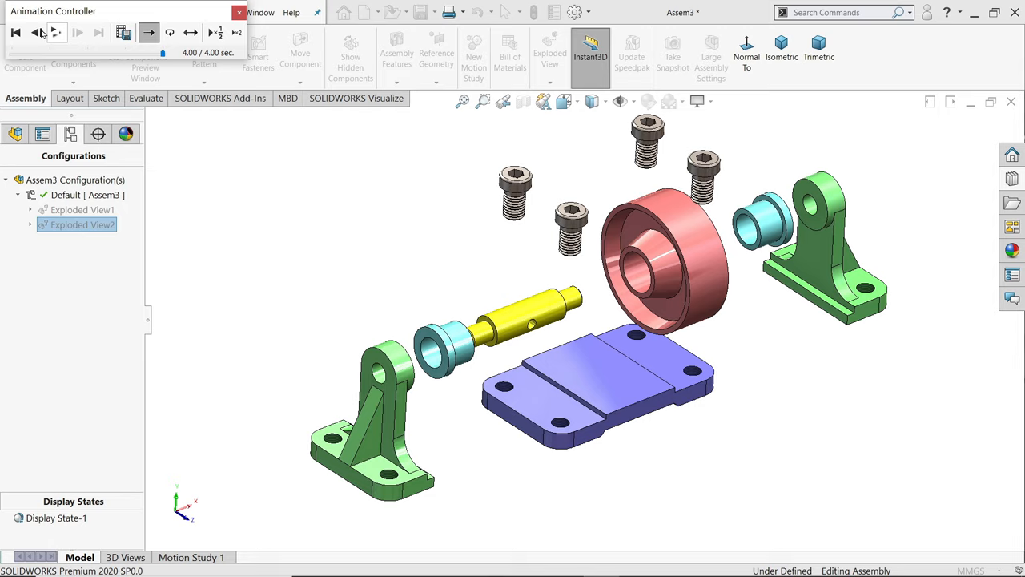
# Rewind, step, jump to end and replay the explode animation in the Animation Controller
pyautogui.click(16, 32)
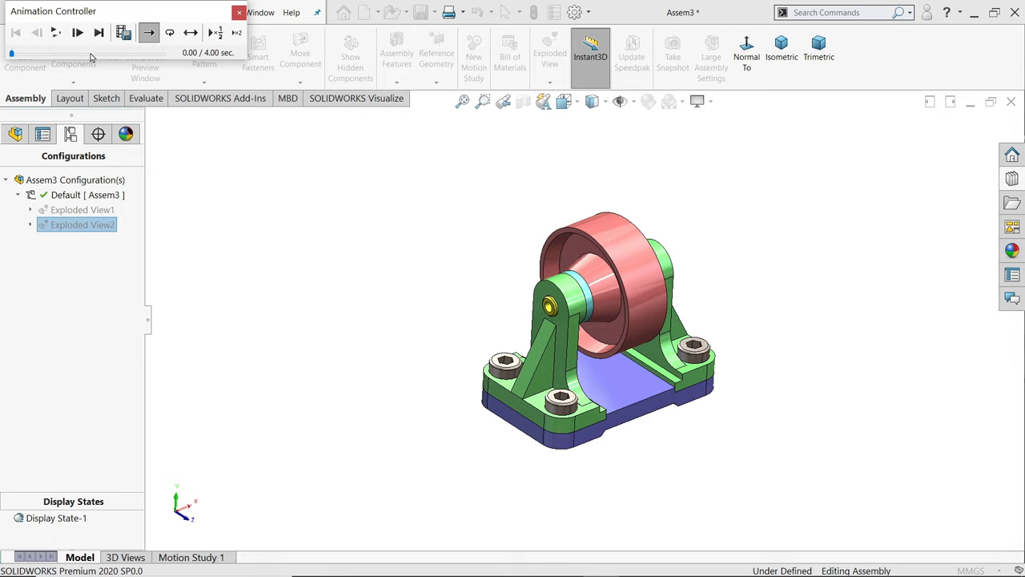
pyautogui.click(77, 32)
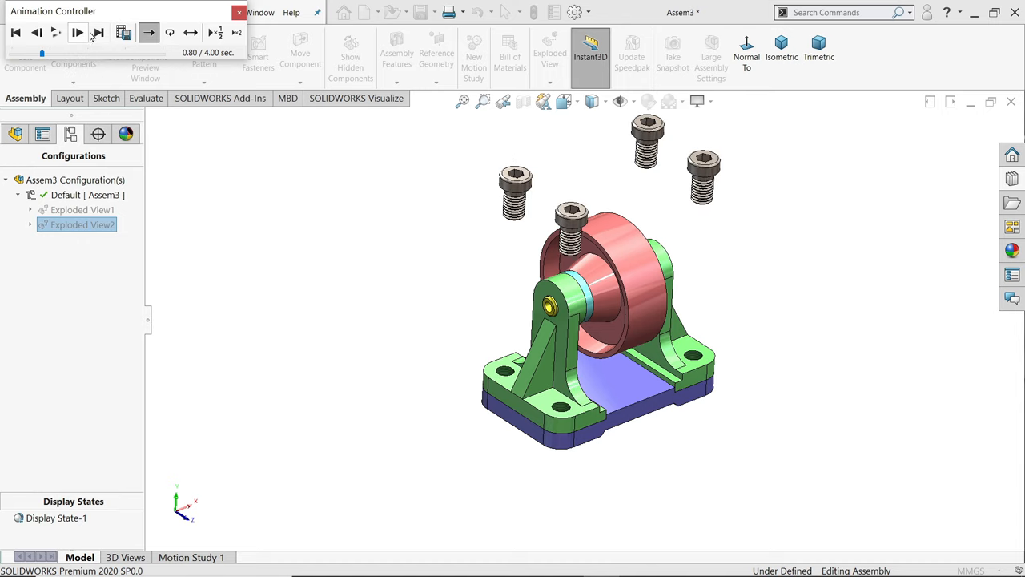
pyautogui.click(98, 32)
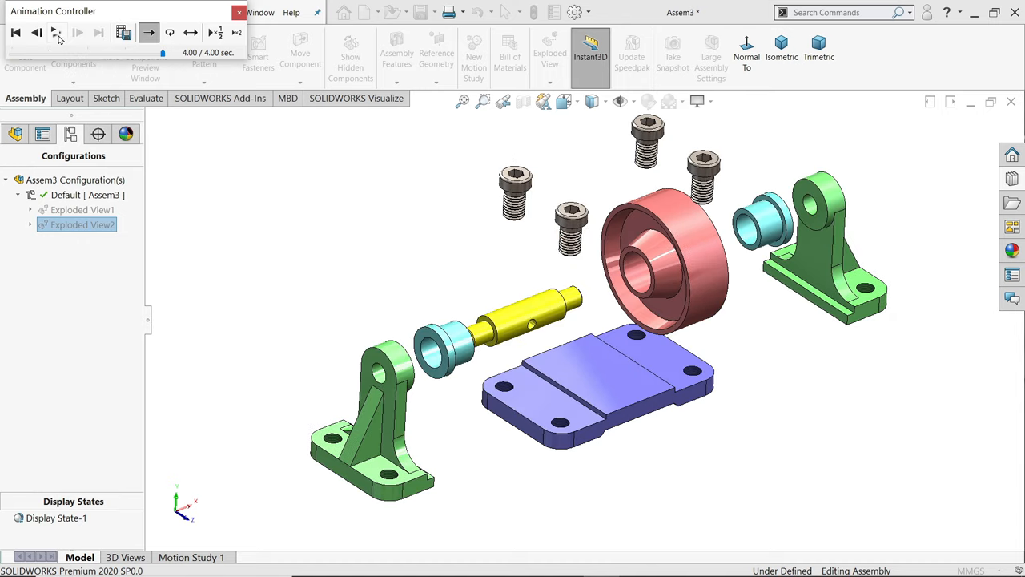
pyautogui.click(55, 35)
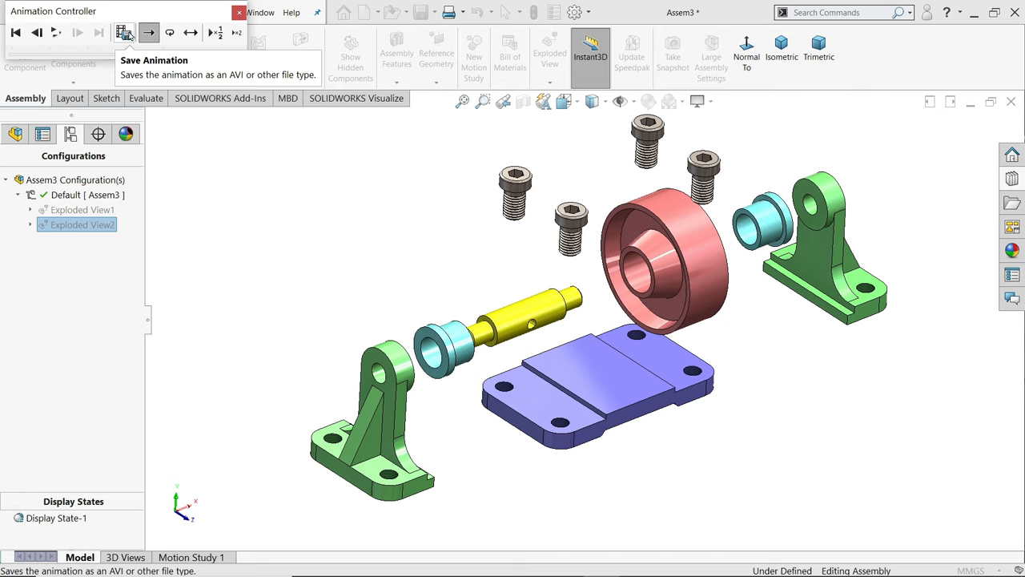
# Close the playback and animate Exploded View2 collapsing back together
pyautogui.click(239, 14)
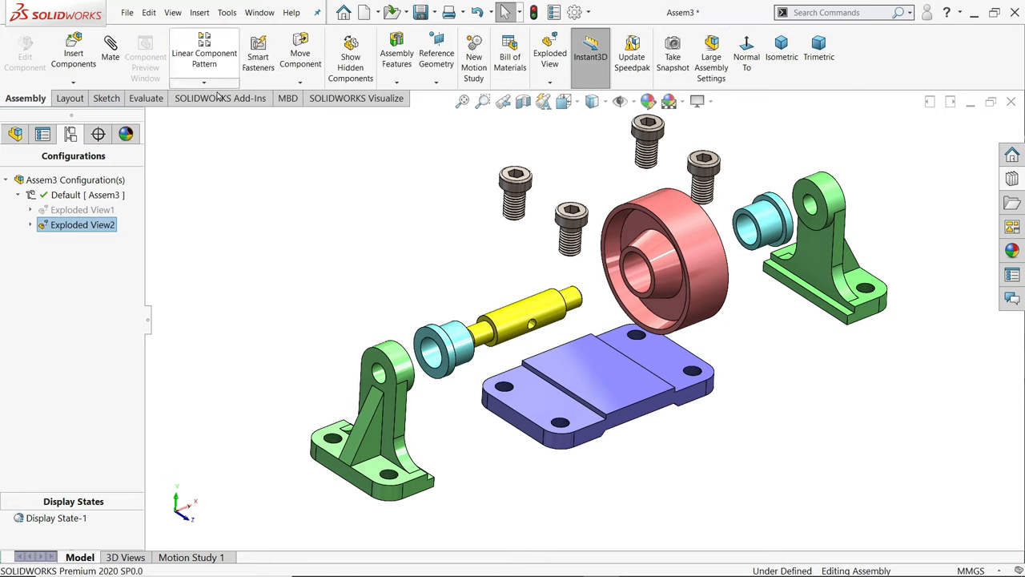
pyautogui.rightClick(93, 228)
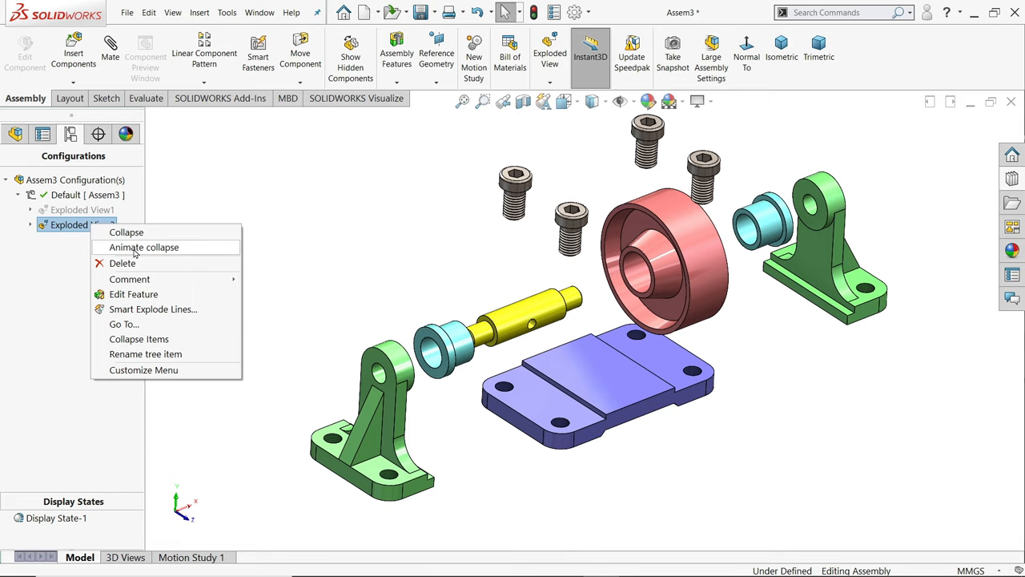
pyautogui.click(127, 232)
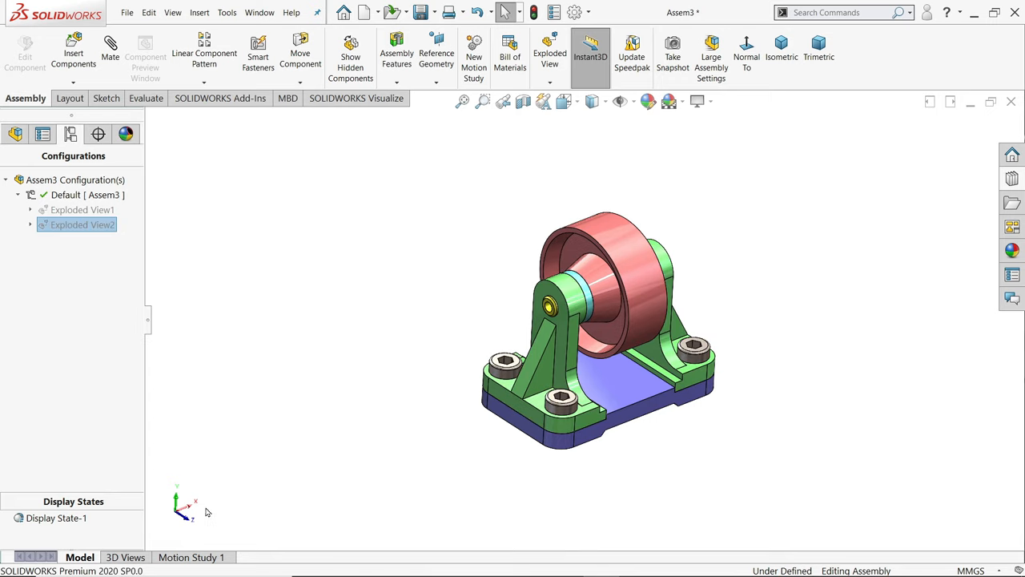
pyautogui.rightClick(893, 44)
pyautogui.moveTo(884, 95)
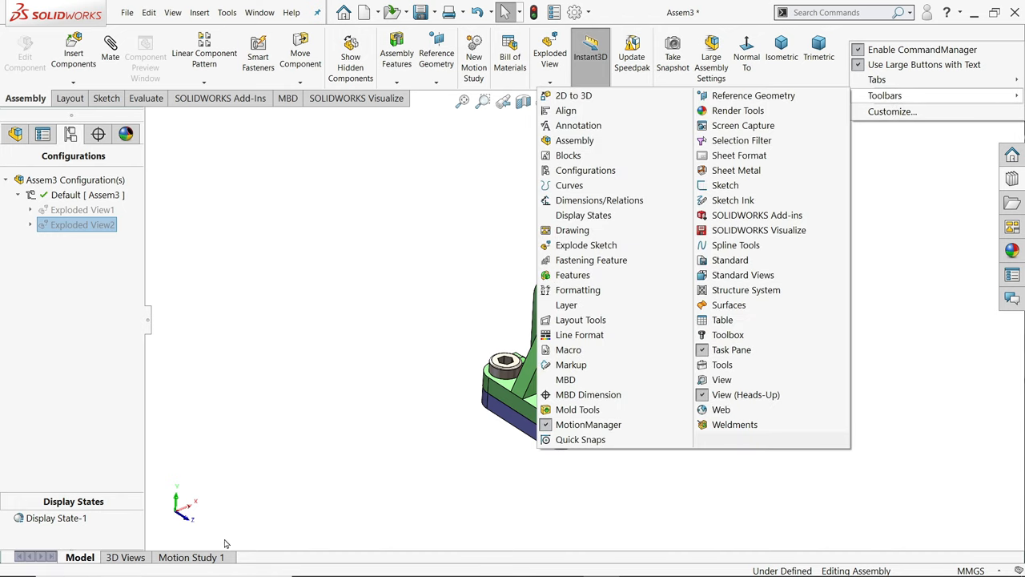
# Expand Motion Study 1's timeline and create a new, empty Motion Study 2
pyautogui.click(208, 558)
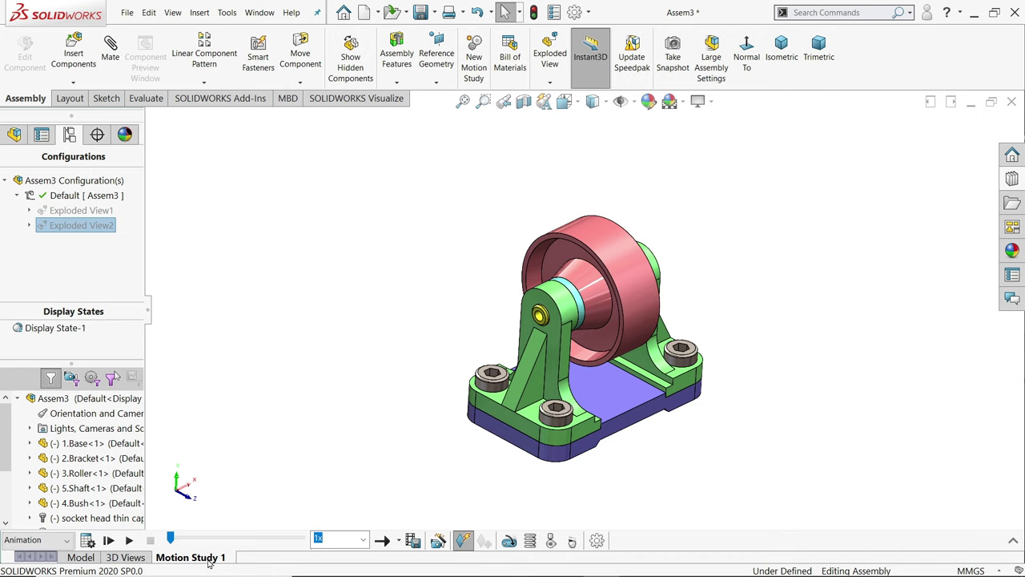
pyautogui.click(1012, 542)
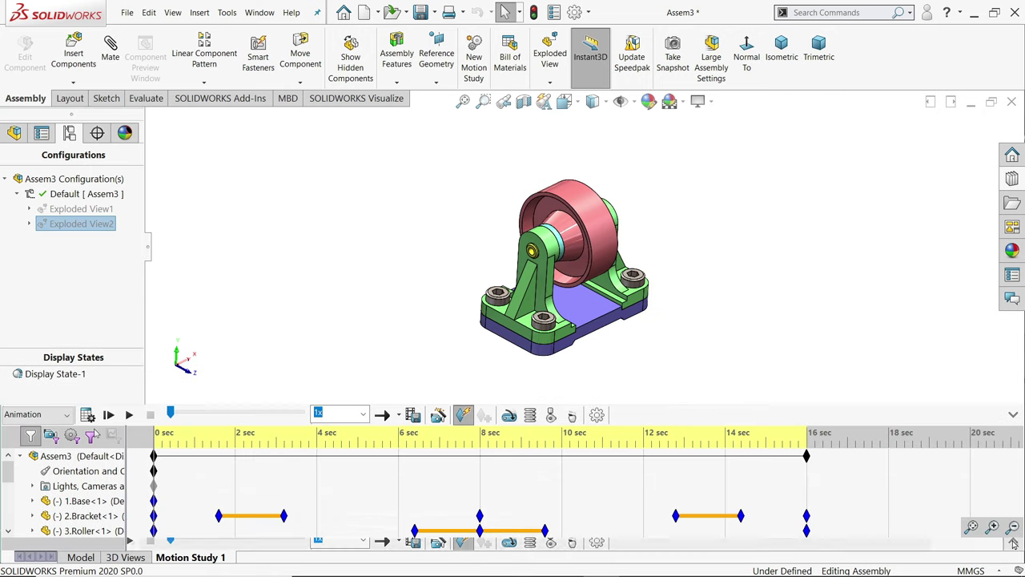
pyautogui.rightClick(195, 558)
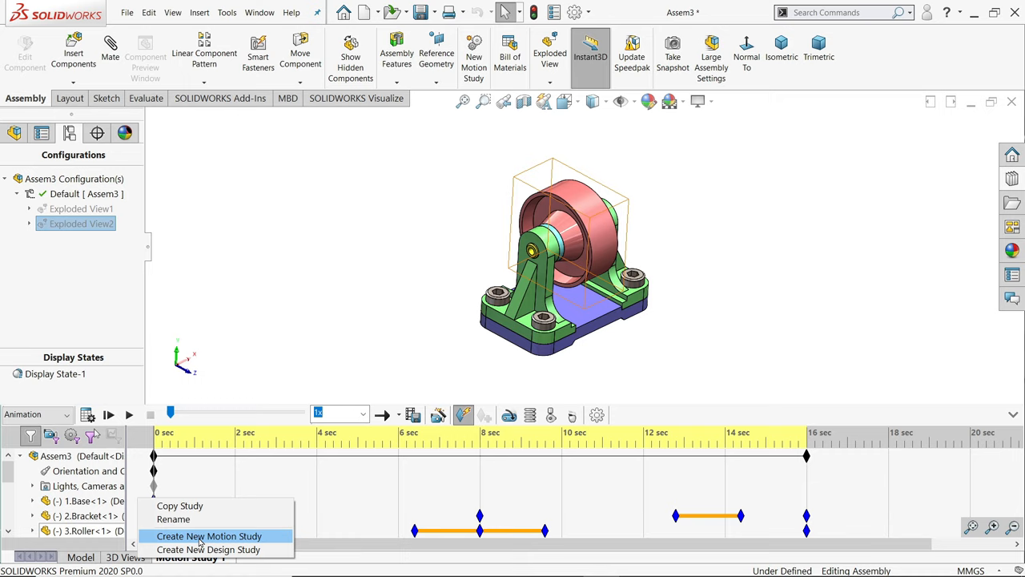
pyautogui.click(200, 536)
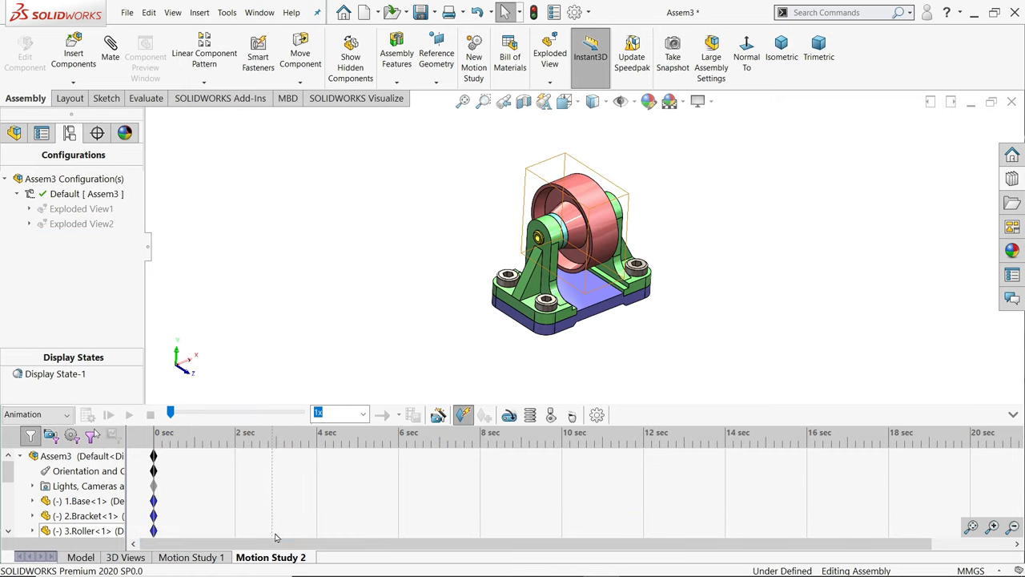
# Set Motion Study 2 to 60 frames per second in Motion Study Properties
pyautogui.click(263, 456)
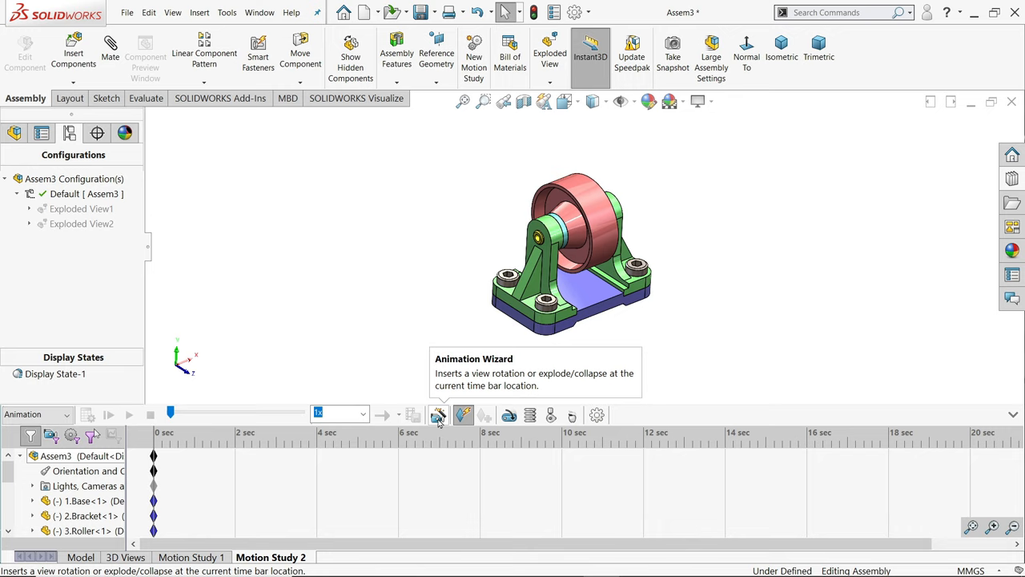
pyautogui.click(598, 416)
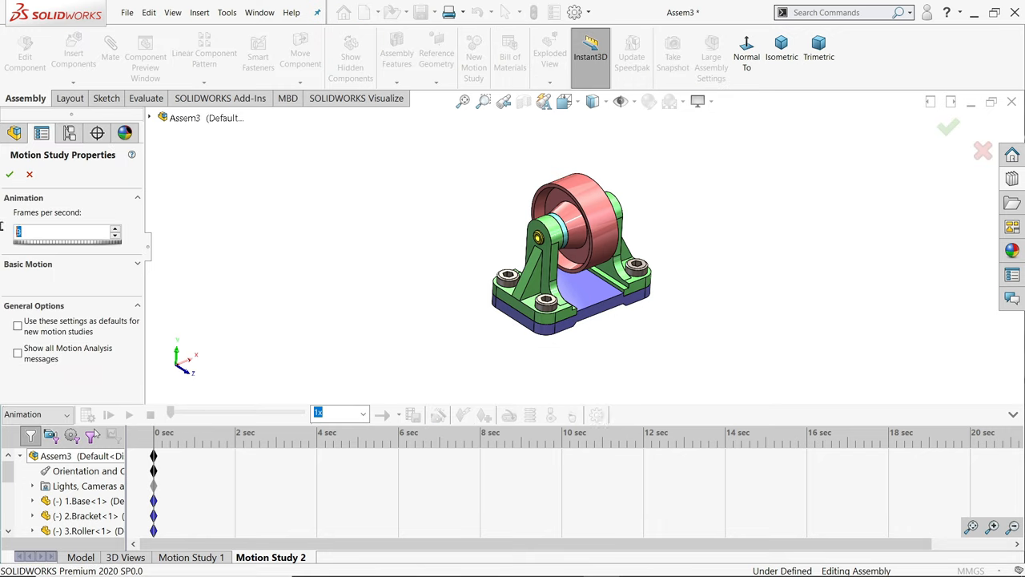
pyautogui.click(9, 174)
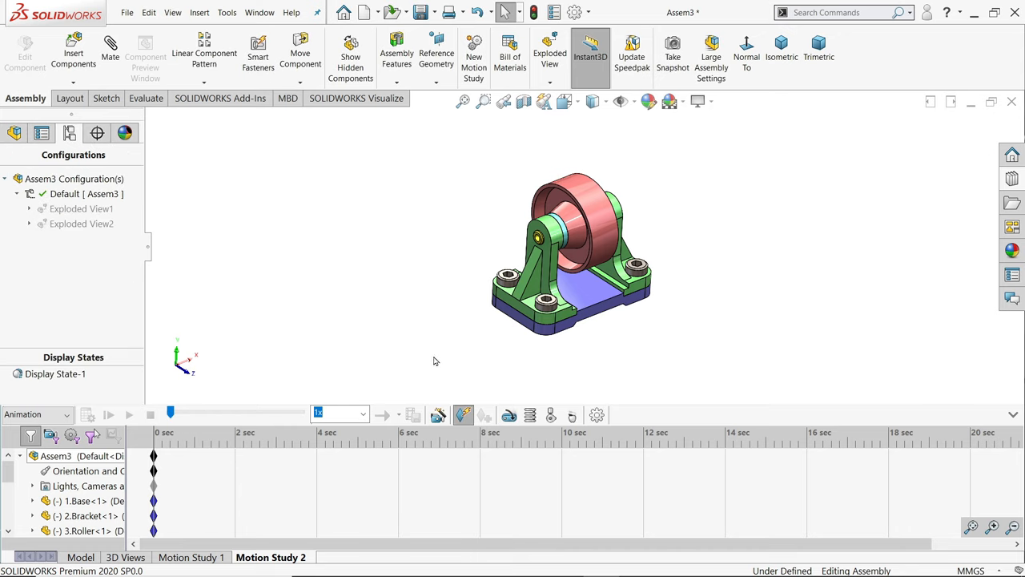
# Create an Explode animation via the Animation Wizard with duration 6 s, start 0 s, and play it
pyautogui.click(439, 415)
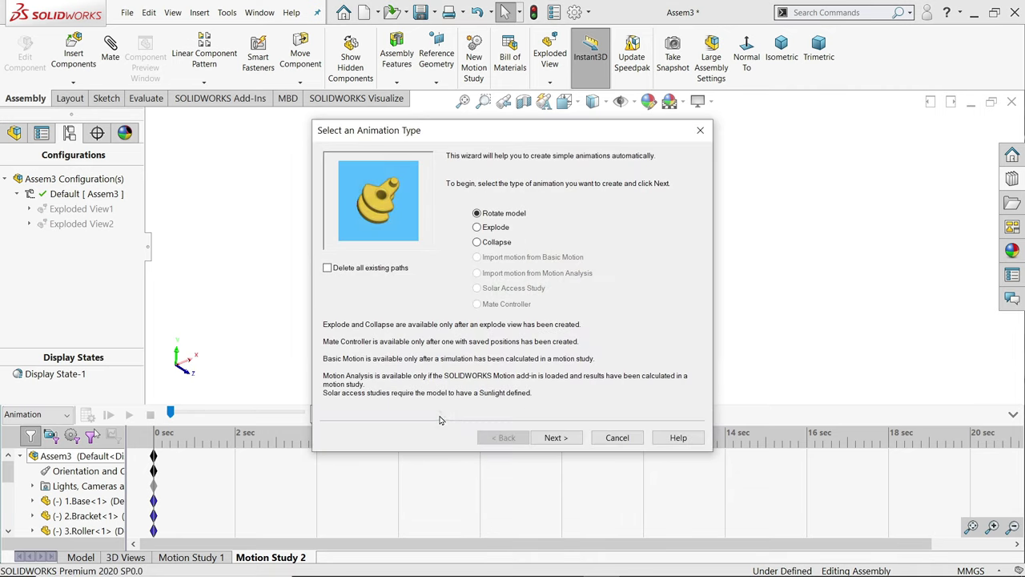
pyautogui.click(478, 229)
pyautogui.click(556, 437)
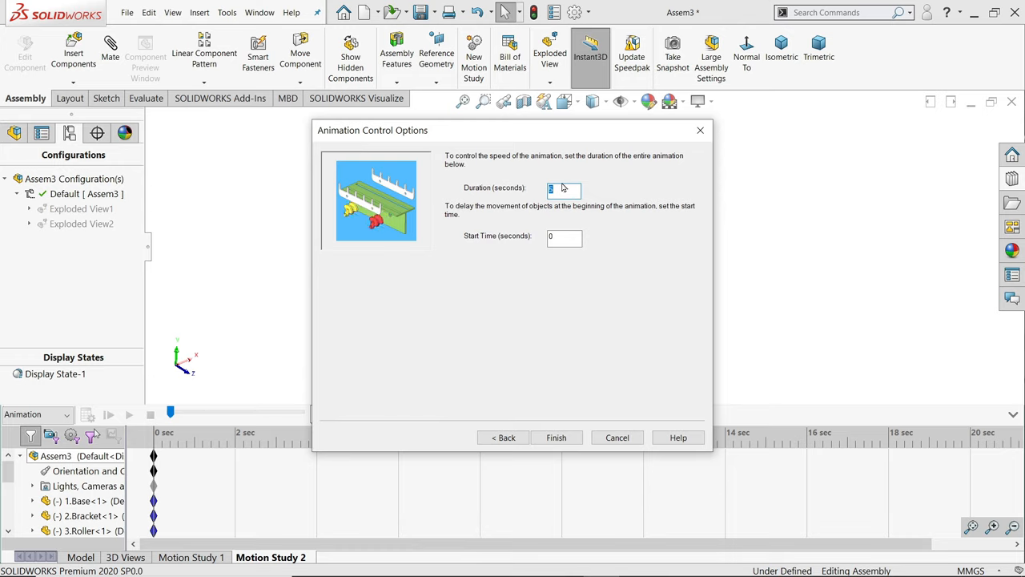
pyautogui.write('6')
pyautogui.press('Tab')
pyautogui.click(553, 441)
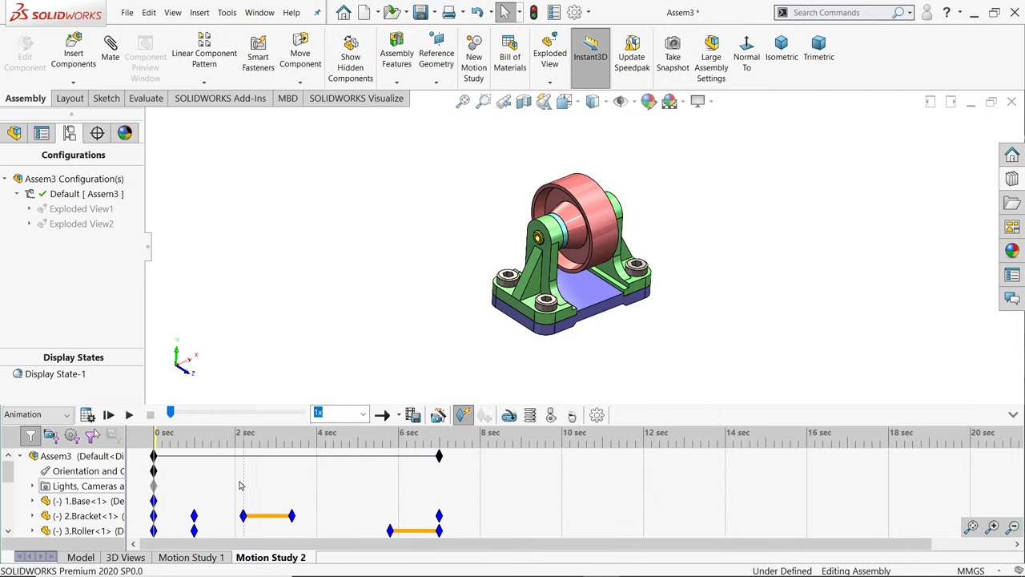
pyautogui.click(89, 414)
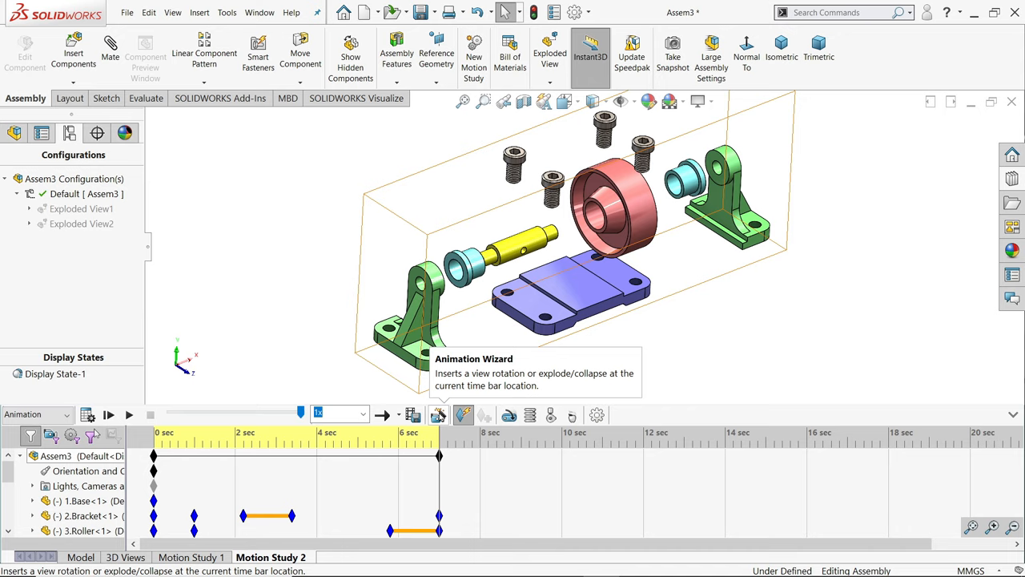
# Create a Collapse animation via the Animation Wizard with duration 6 s, start 8 s, and play it
pyautogui.click(439, 413)
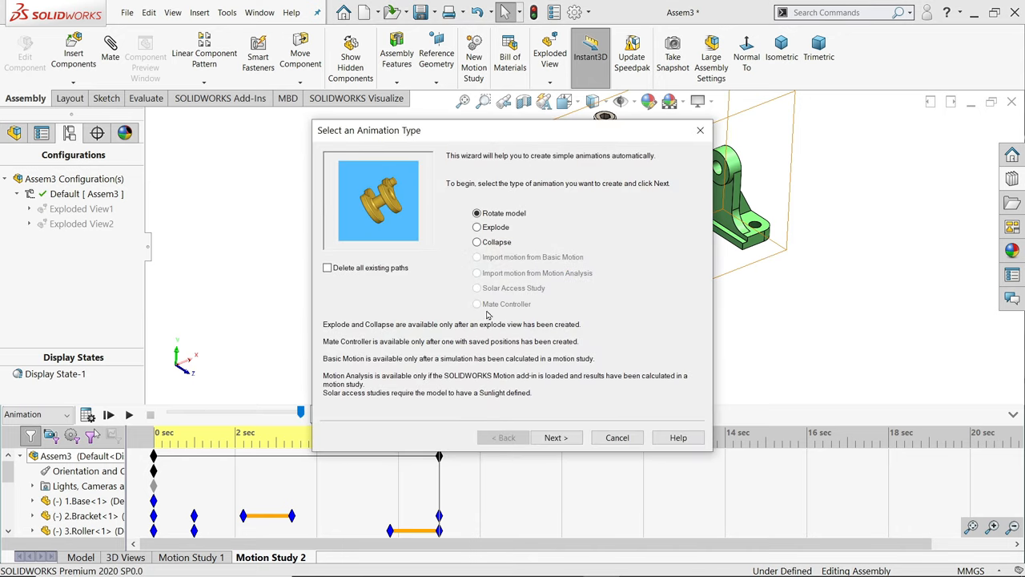
pyautogui.click(477, 242)
pyautogui.click(556, 437)
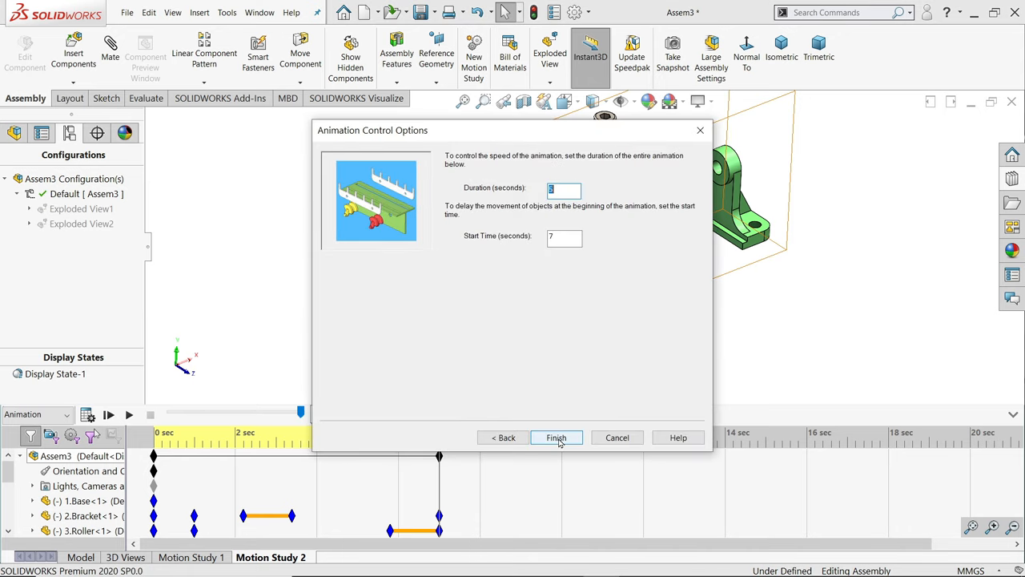
pyautogui.write('6')
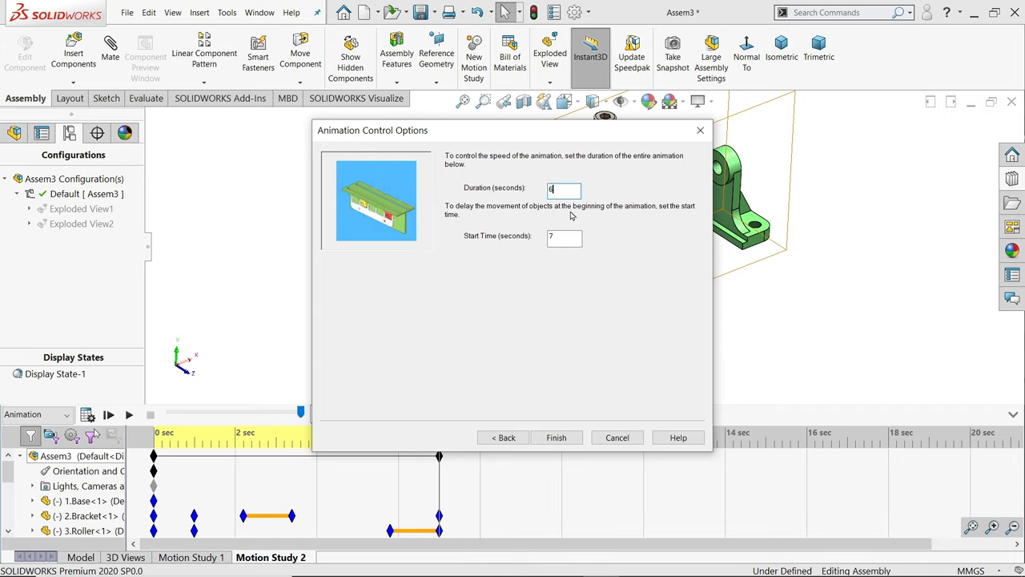
pyautogui.doubleClick(565, 240)
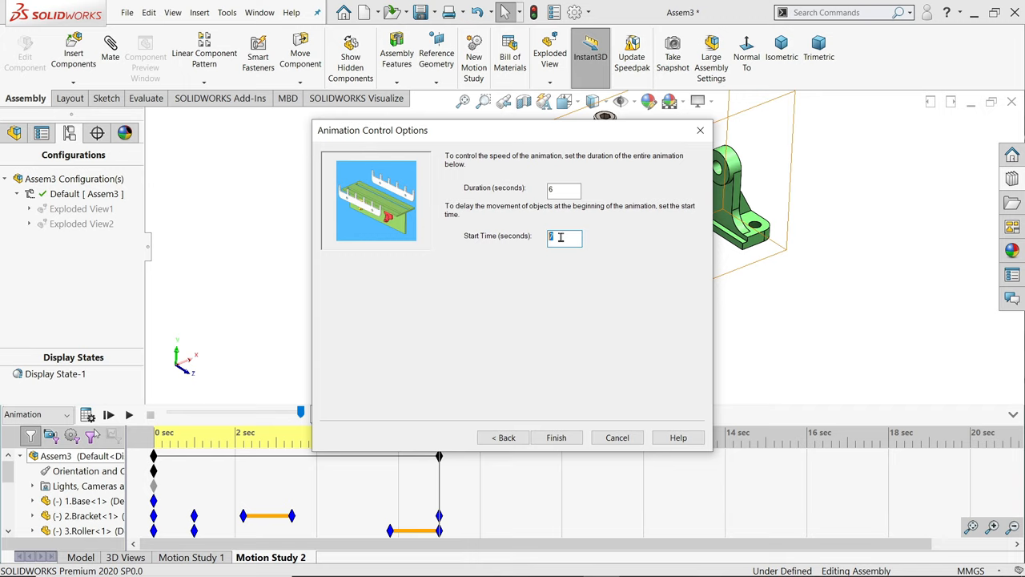
pyautogui.write('8')
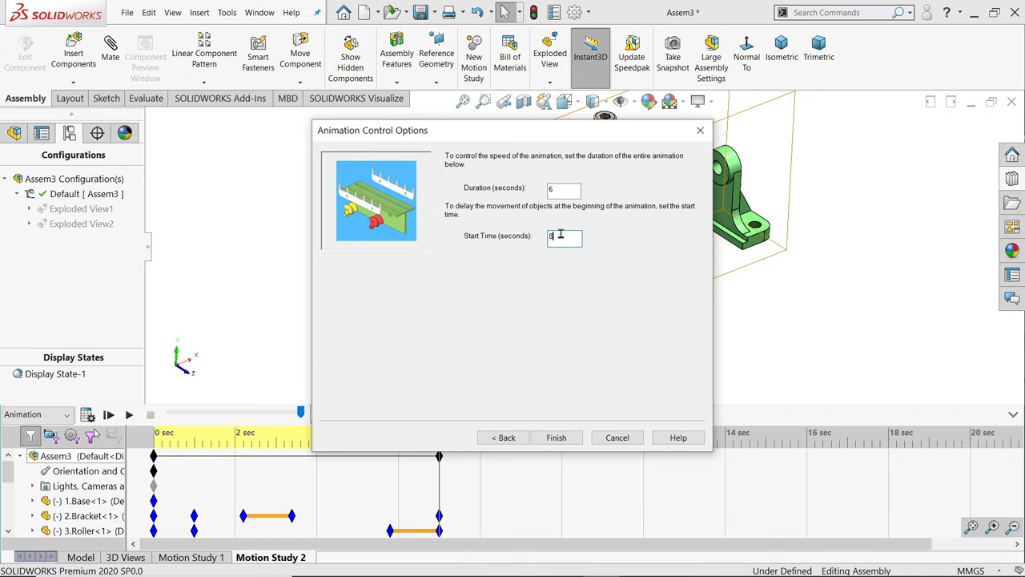
pyautogui.click(556, 438)
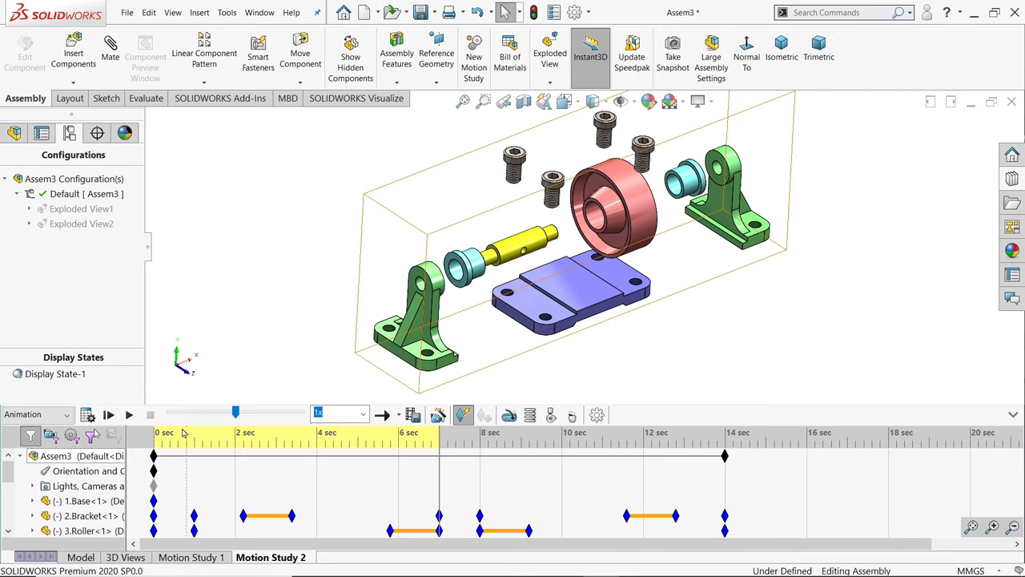
pyautogui.click(87, 416)
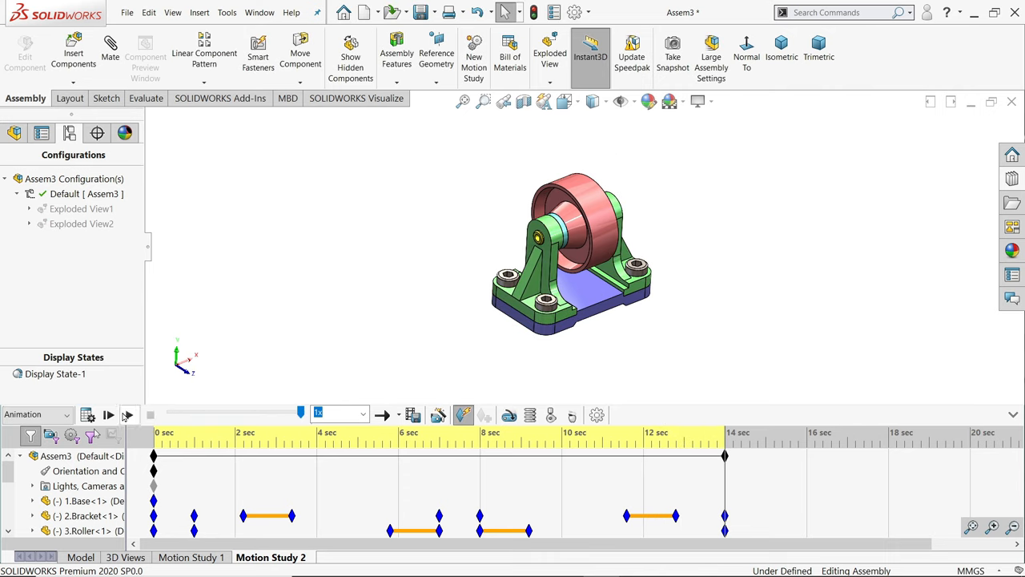
# Play the whole animation from the start and minimize the MotionManager timeline
pyautogui.click(127, 415)
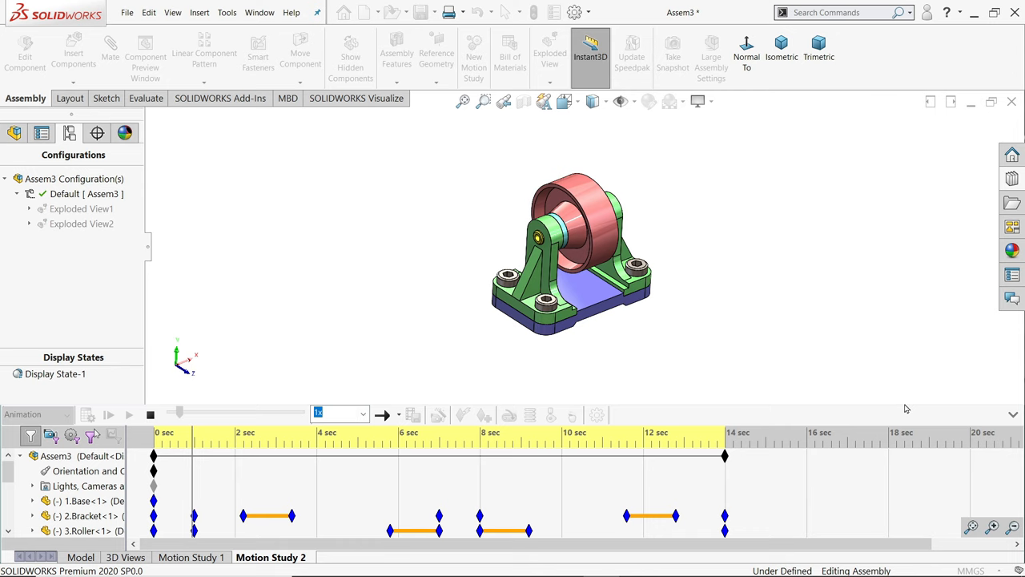
pyautogui.click(1013, 417)
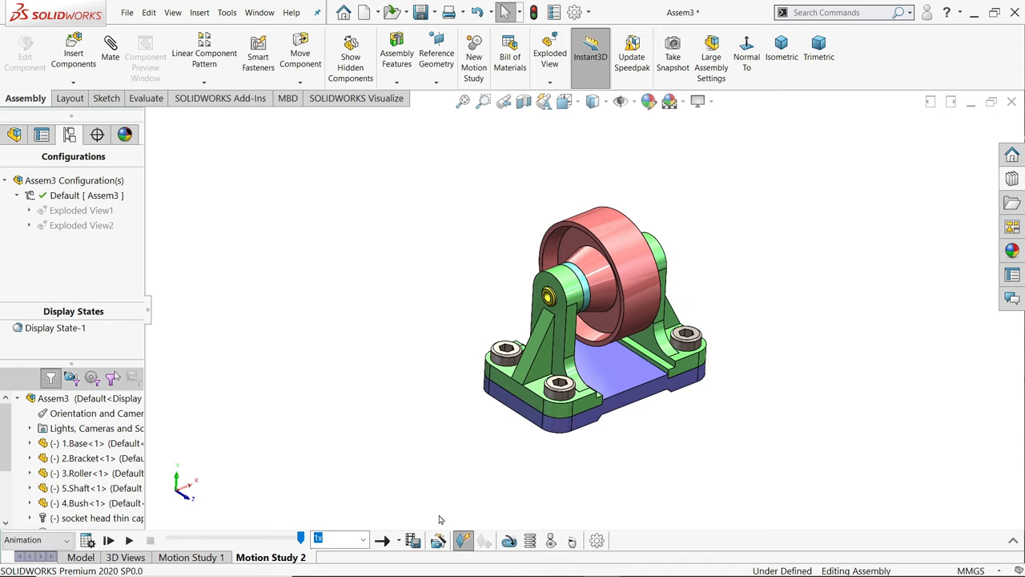
# Set up Save Animation as Microsoft AVI with 16:9 HDTV aspect ratio
pyautogui.click(438, 541)
pyautogui.click(486, 262)
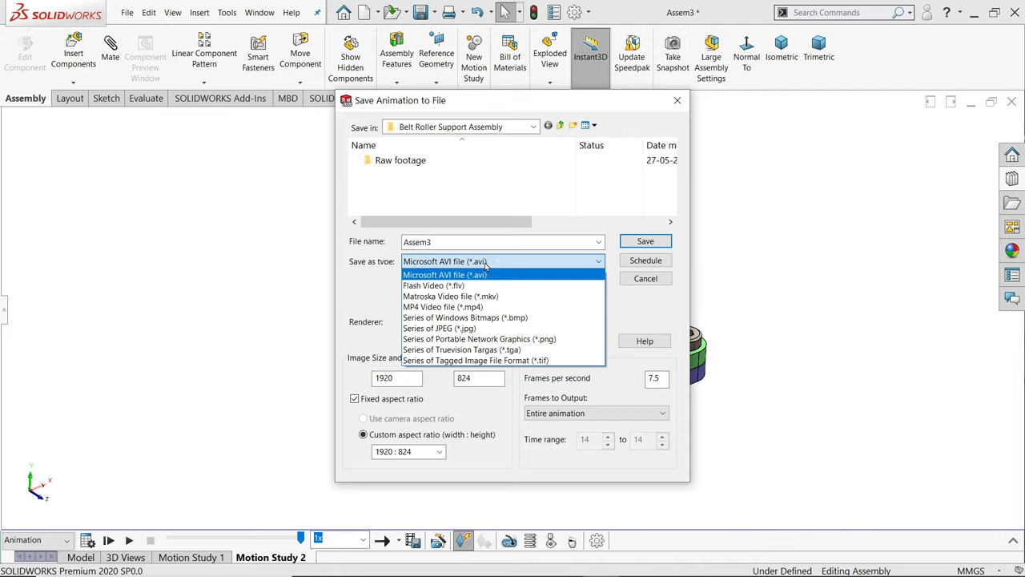
pyautogui.click(485, 264)
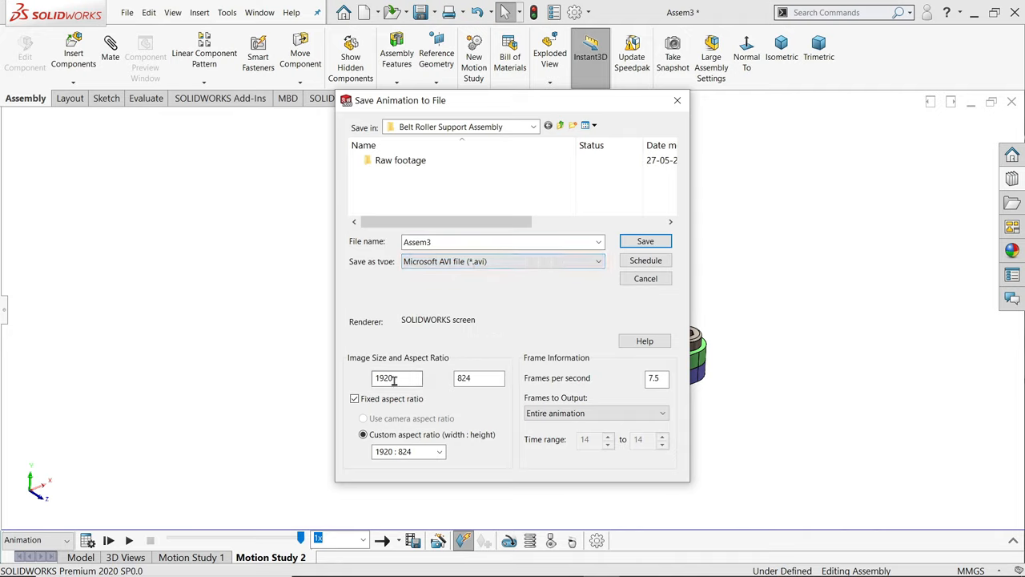
pyautogui.click(439, 454)
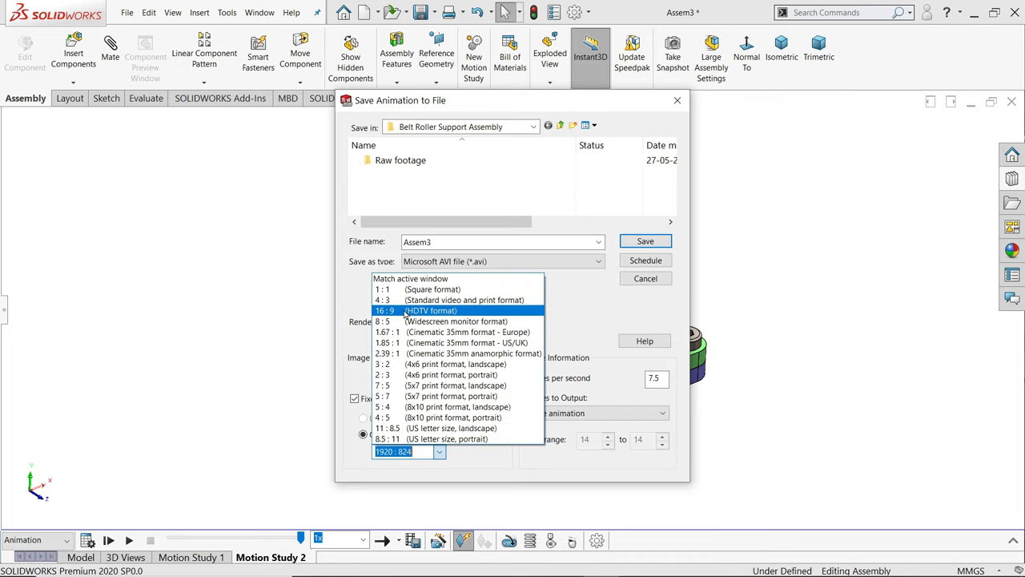
pyautogui.click(406, 312)
pyautogui.write('60')
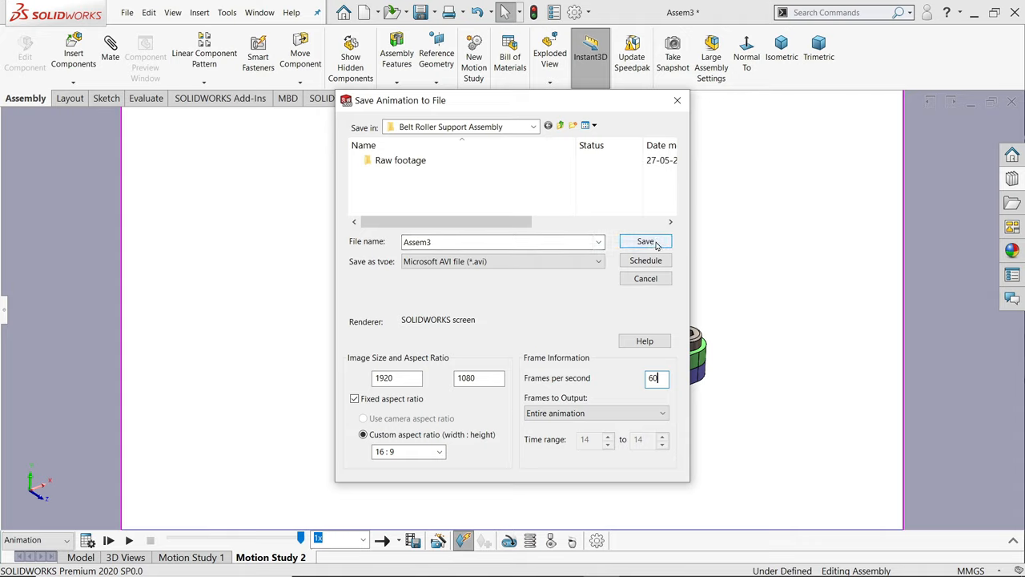
# Choose the Desktop as the save location for the video
pyautogui.click(535, 127)
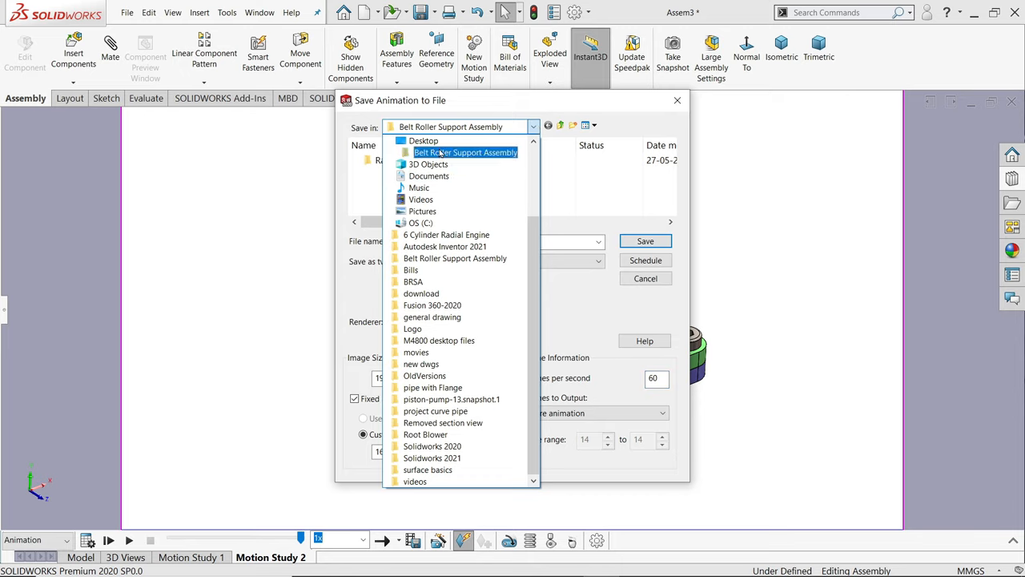
pyautogui.click(438, 141)
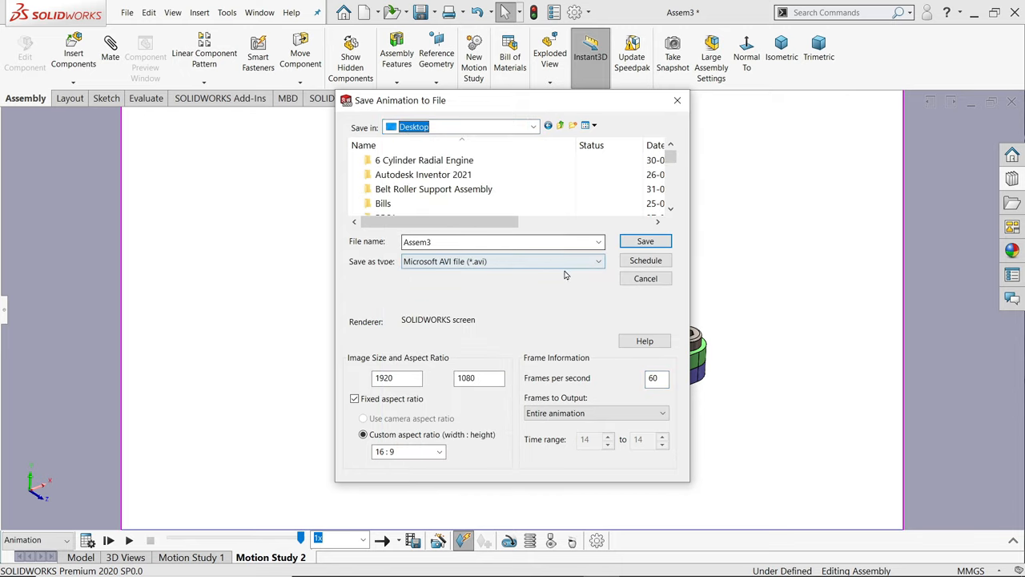
# Save the animation, keep the Intel IYUV codec in Video Compression, and start recording
pyautogui.click(652, 242)
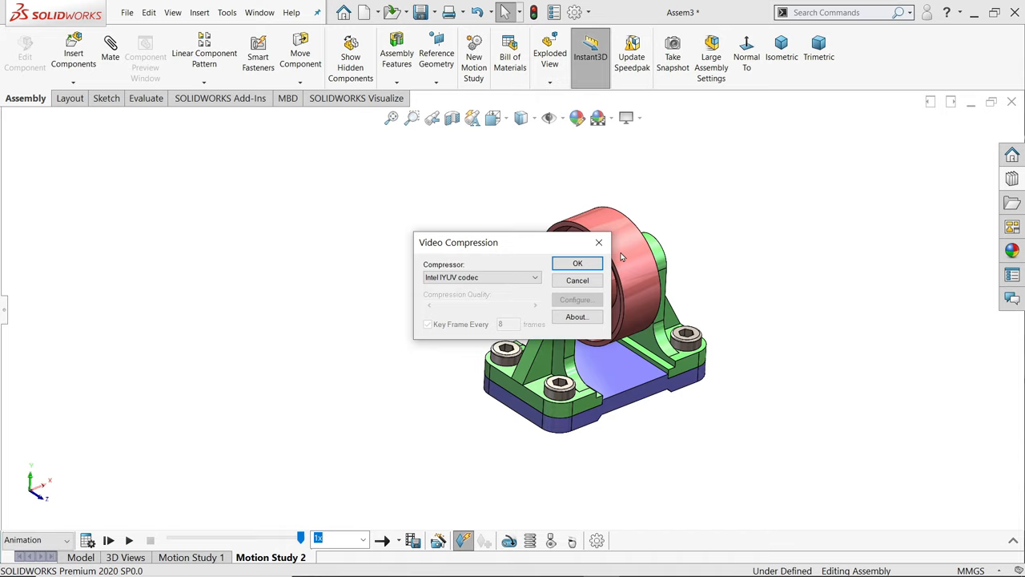
pyautogui.click(472, 278)
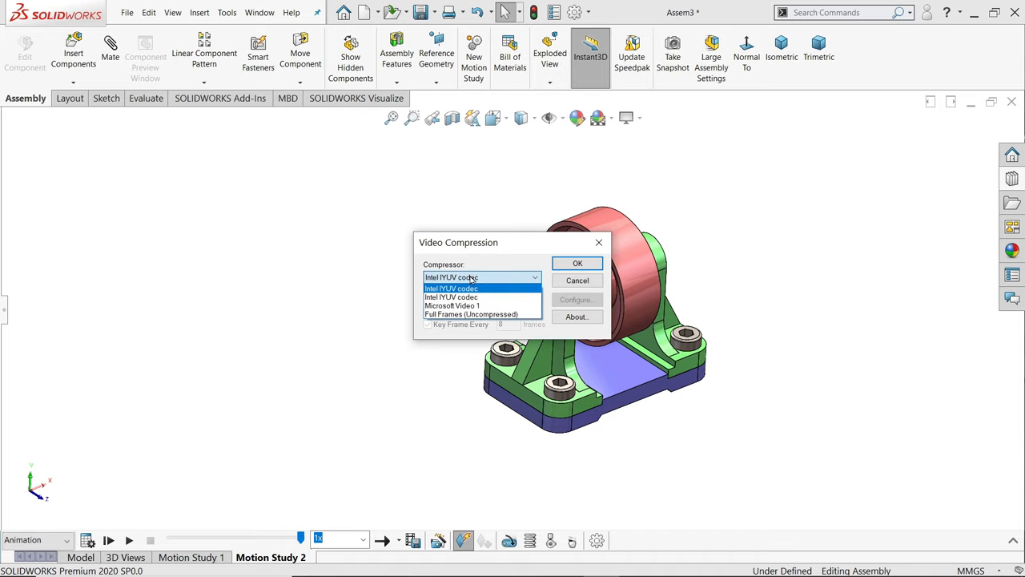
pyautogui.click(472, 278)
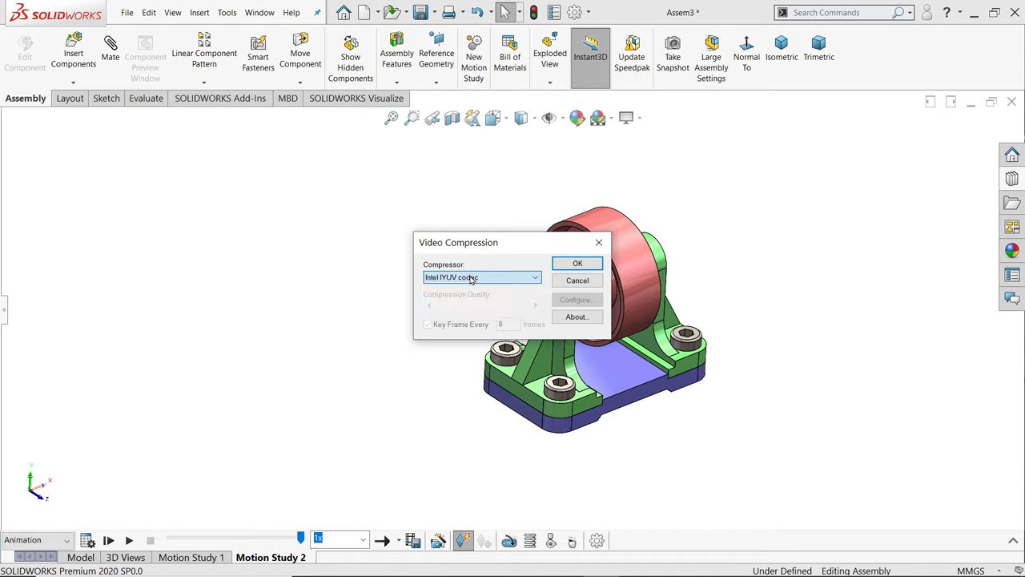
pyautogui.click(577, 264)
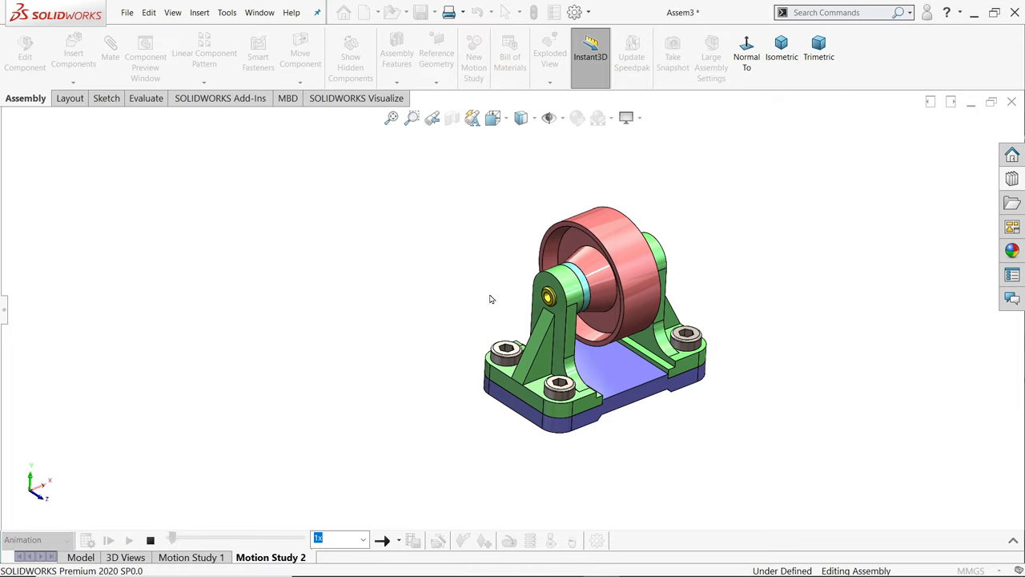